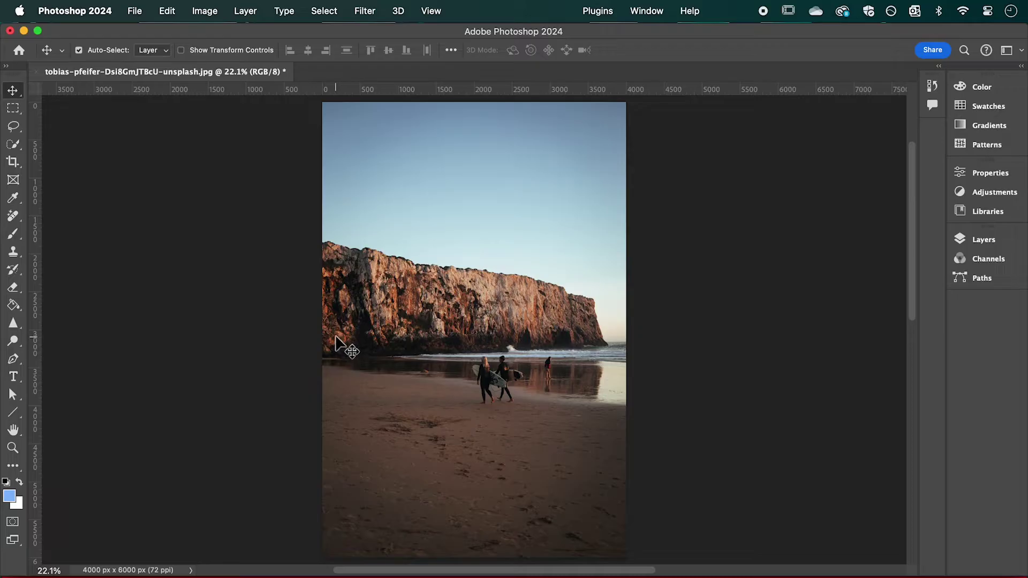
- Widen the beach photo's crop frame on both sides, keeping cropped pixels, with Generative Expand fill
left_click(13, 163)
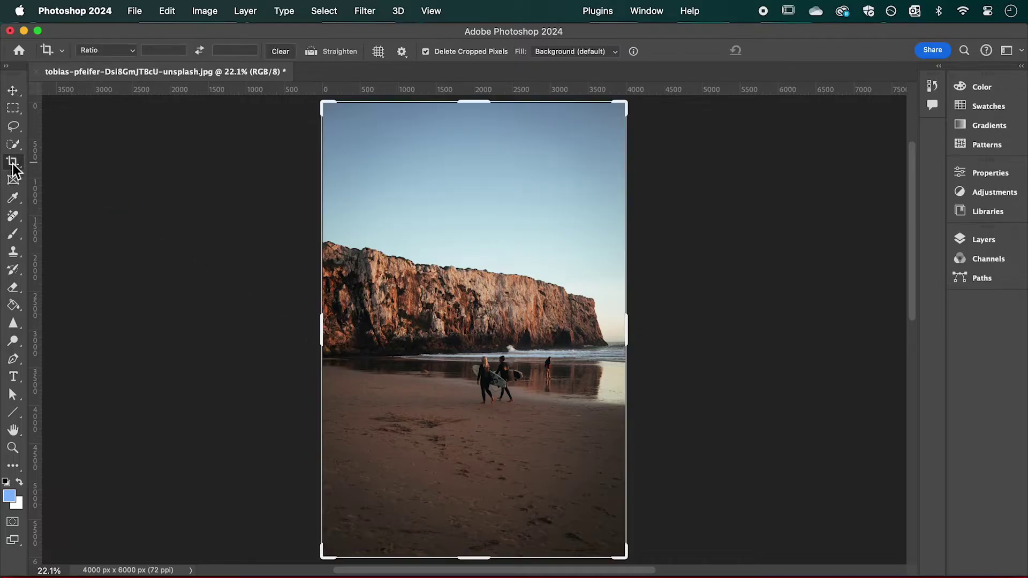
left_click_drag(317, 341, 168, 330)
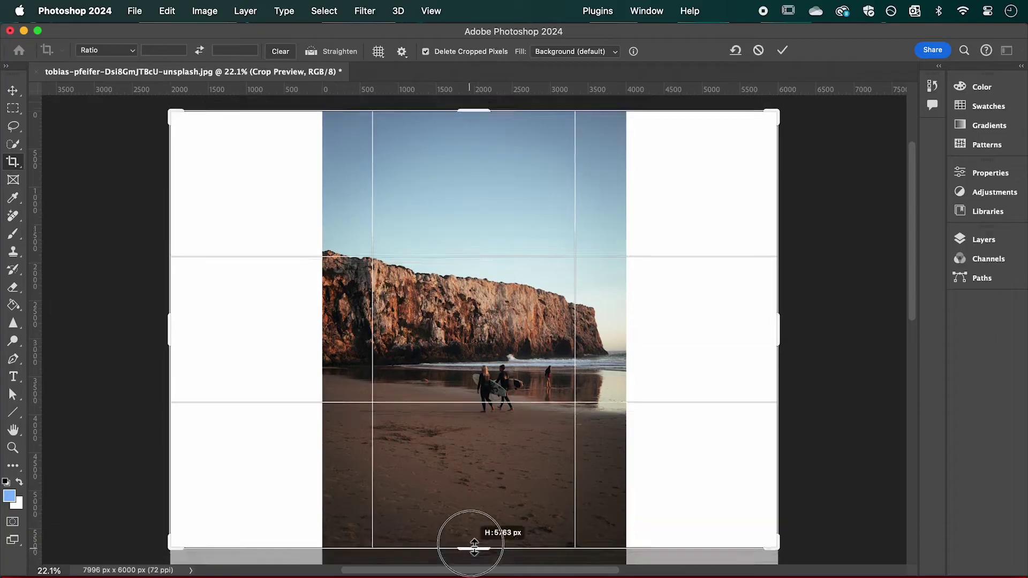
left_click_drag(468, 562, 469, 510)
left_click_drag(492, 459, 493, 426)
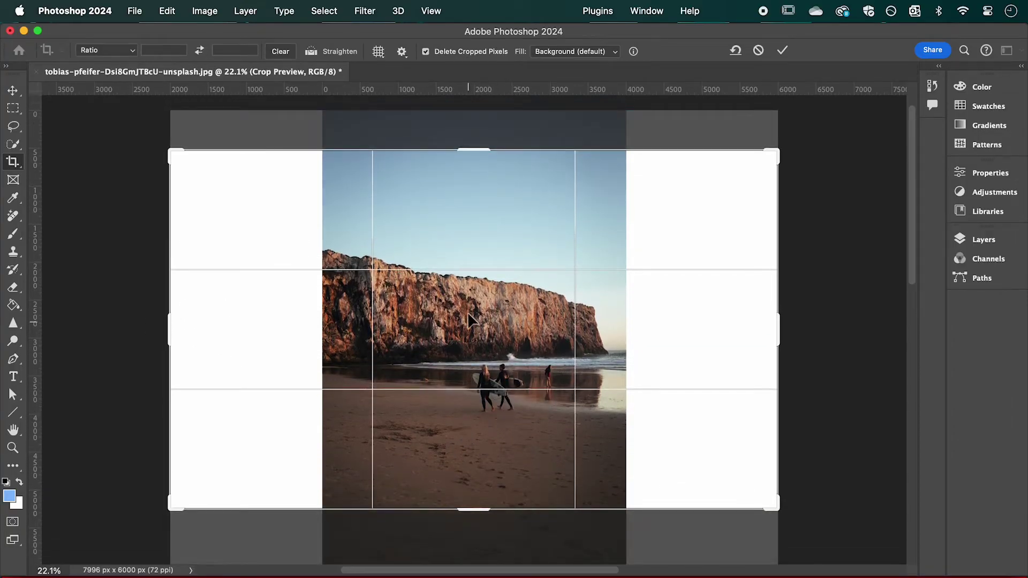
left_click(426, 52)
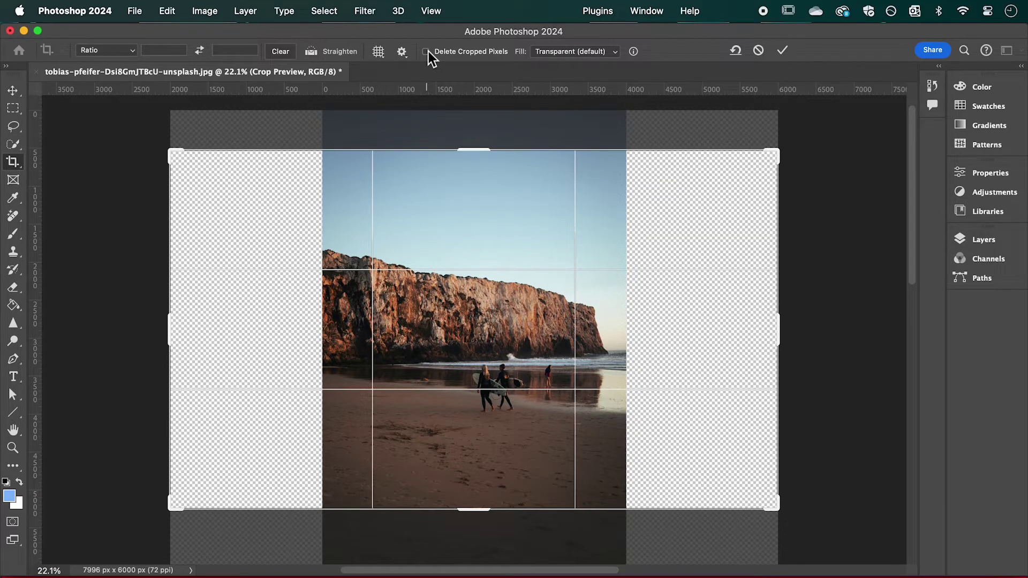
left_click(595, 53)
left_click(594, 68)
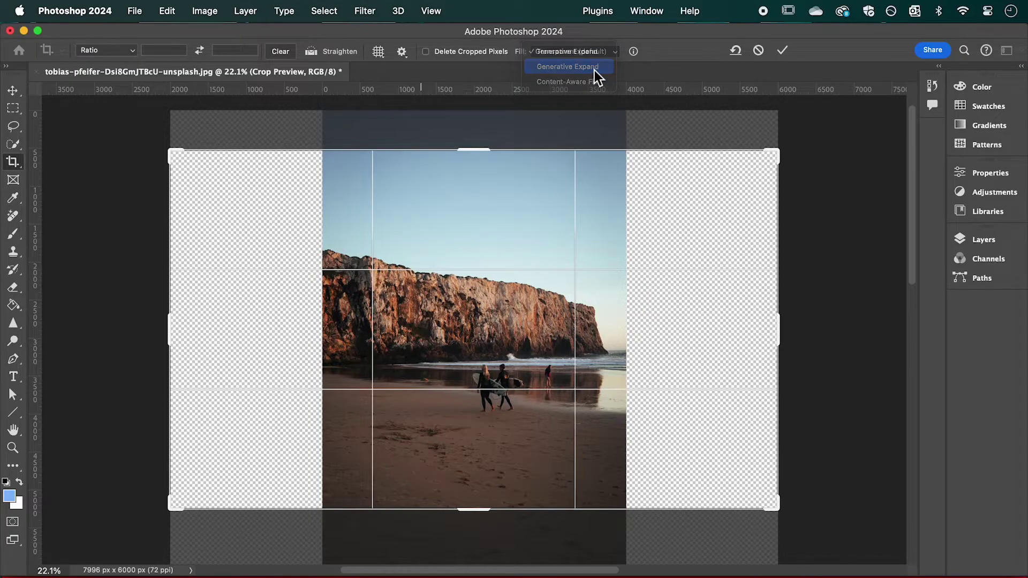
- Generate the widened beach areas and keep the third variation with sea stacks
left_click(783, 53)
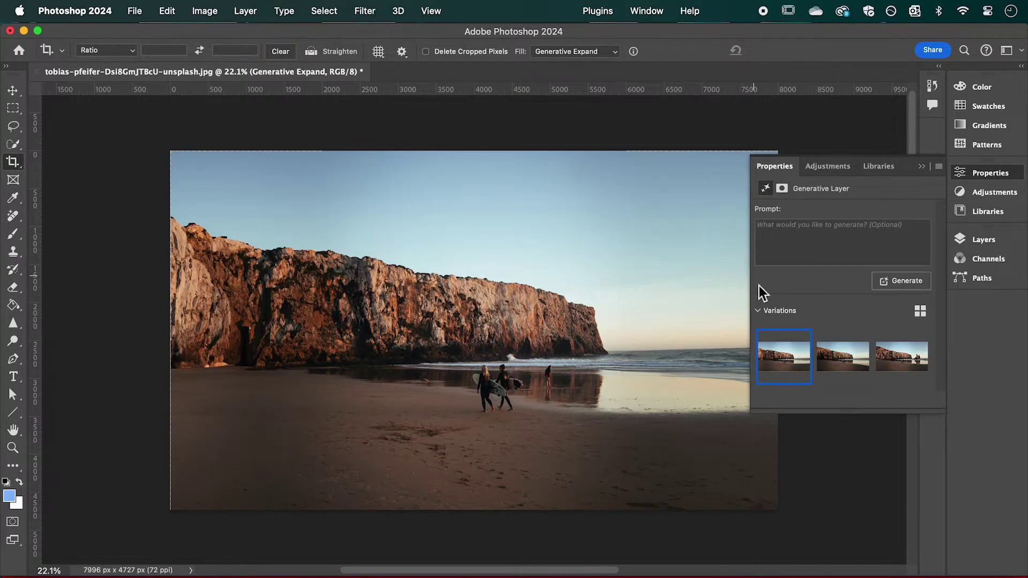
left_click(836, 363)
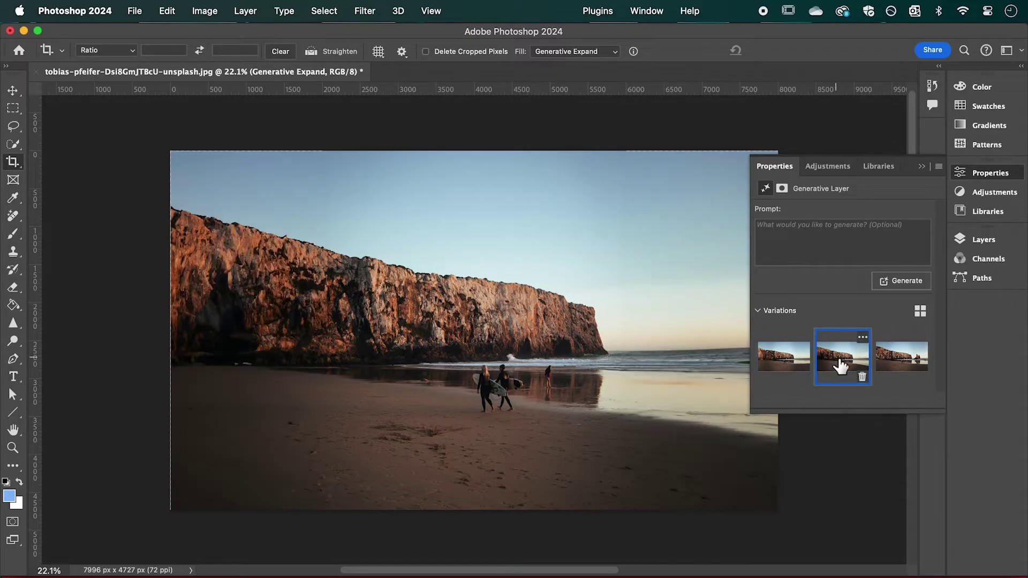
left_click(897, 364)
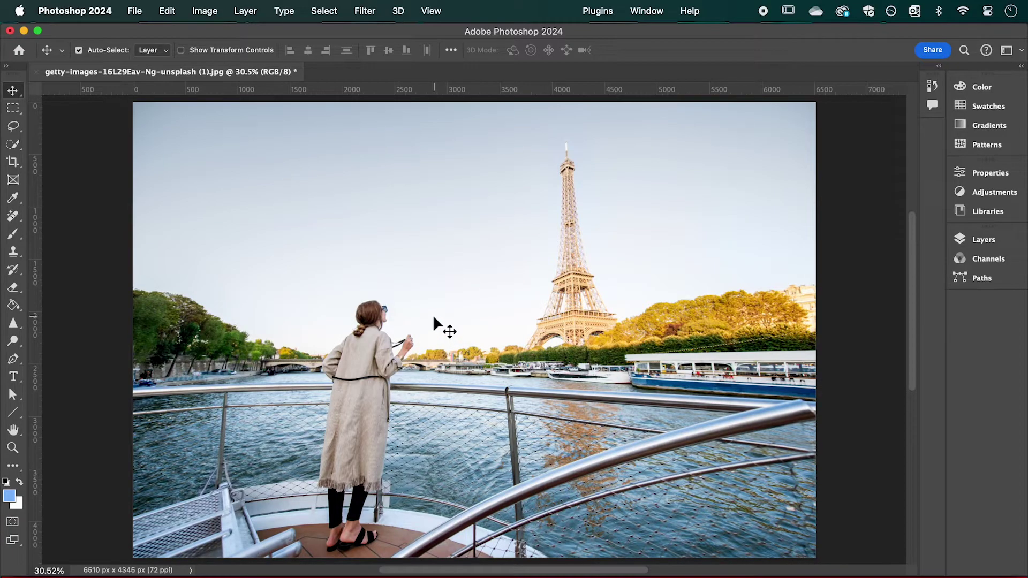
- Crop the Paris riverboat photo to a 9:16 portrait around the woman at the railing
left_click(14, 163)
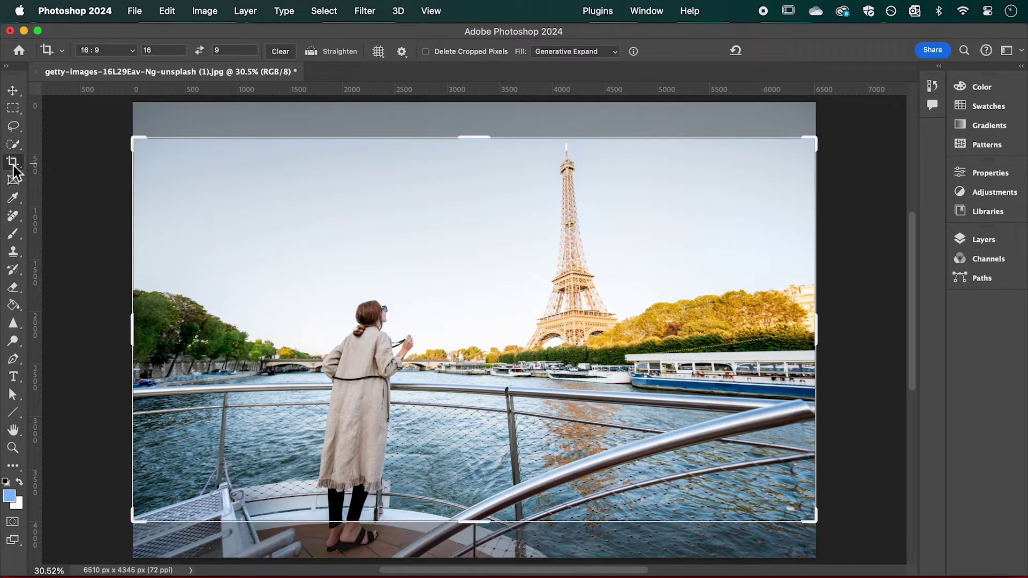
left_click(199, 54)
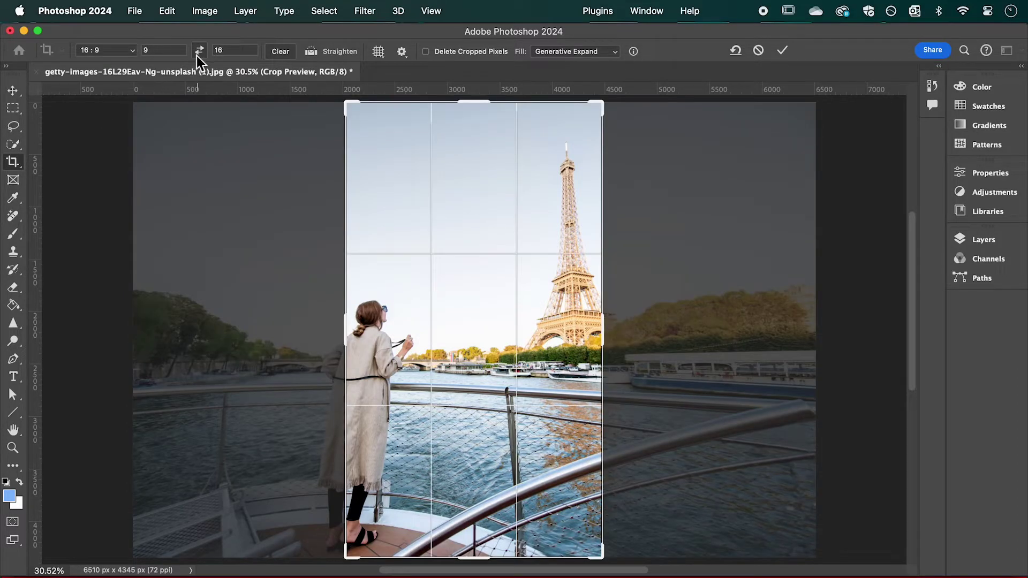
left_click_drag(383, 303, 446, 320)
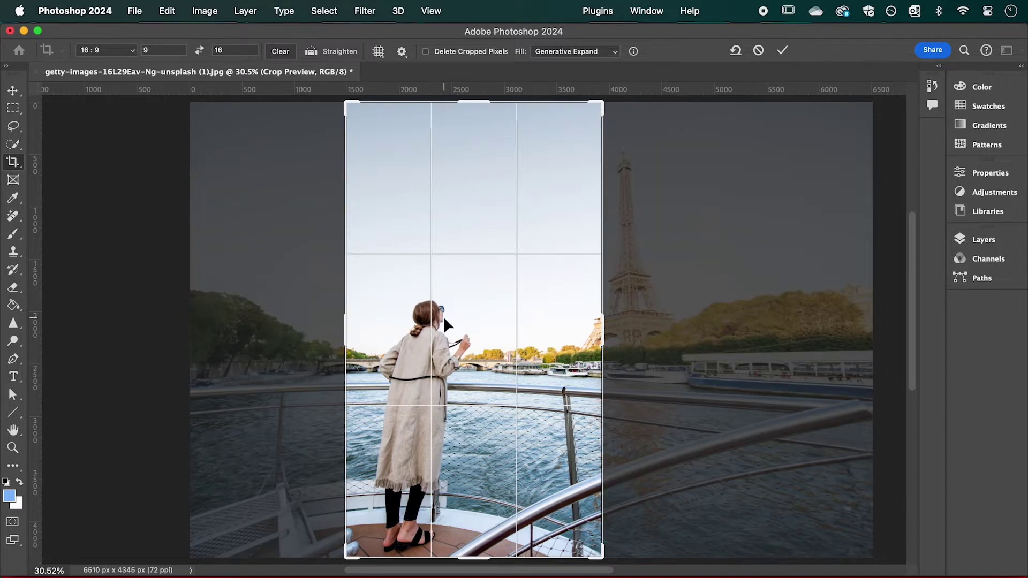
key("Return")
key("v")
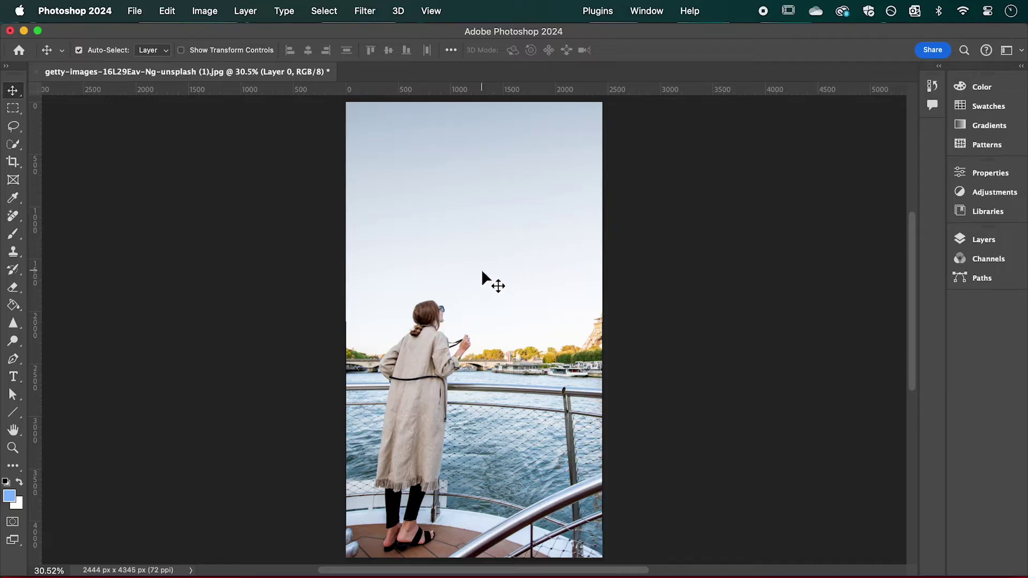
- Duplicate the Paris photo layer and slide the copy left to reveal the Eiffel Tower
left_click(979, 241)
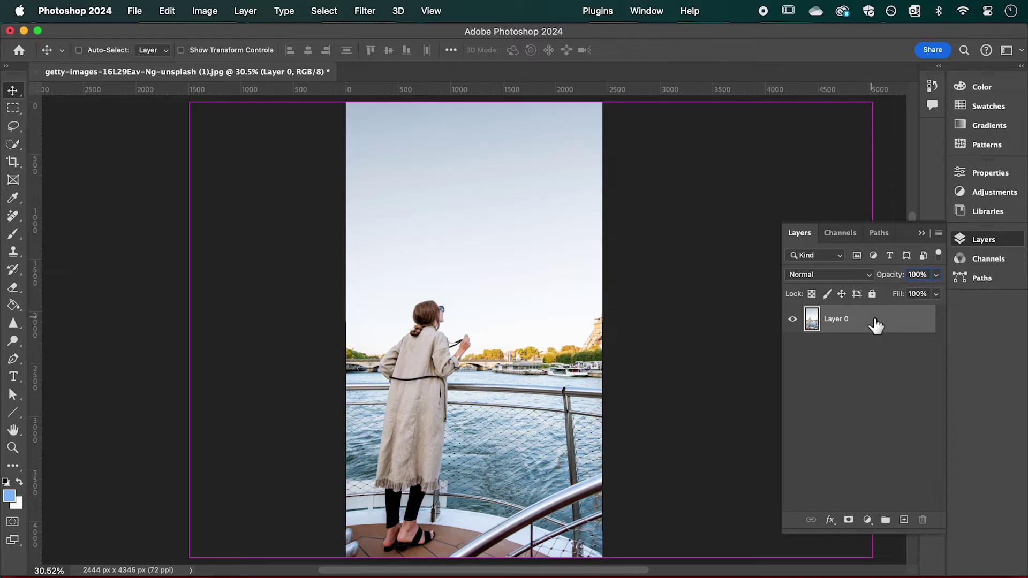
key("super+j")
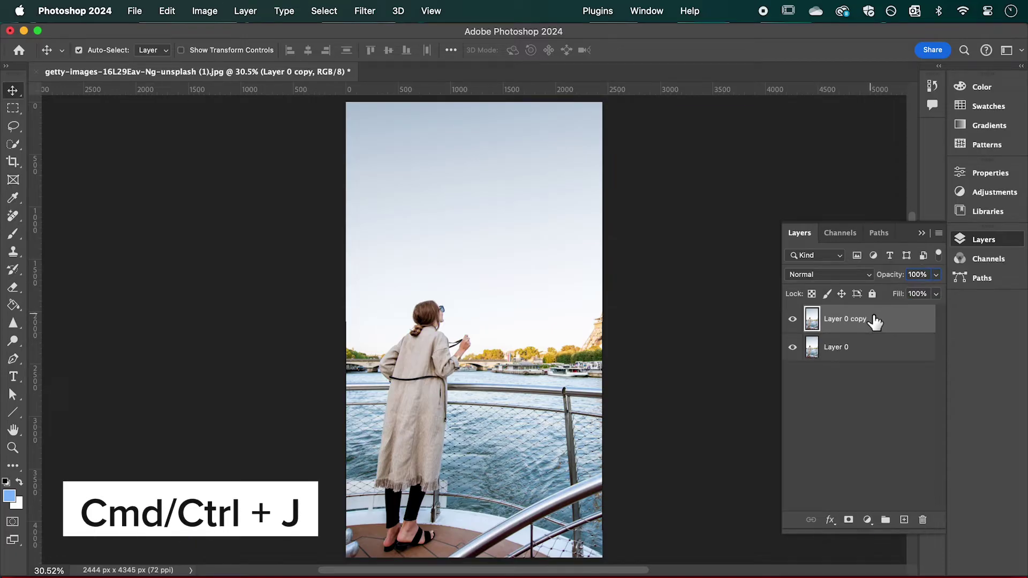
left_click_drag(581, 343, 497, 343)
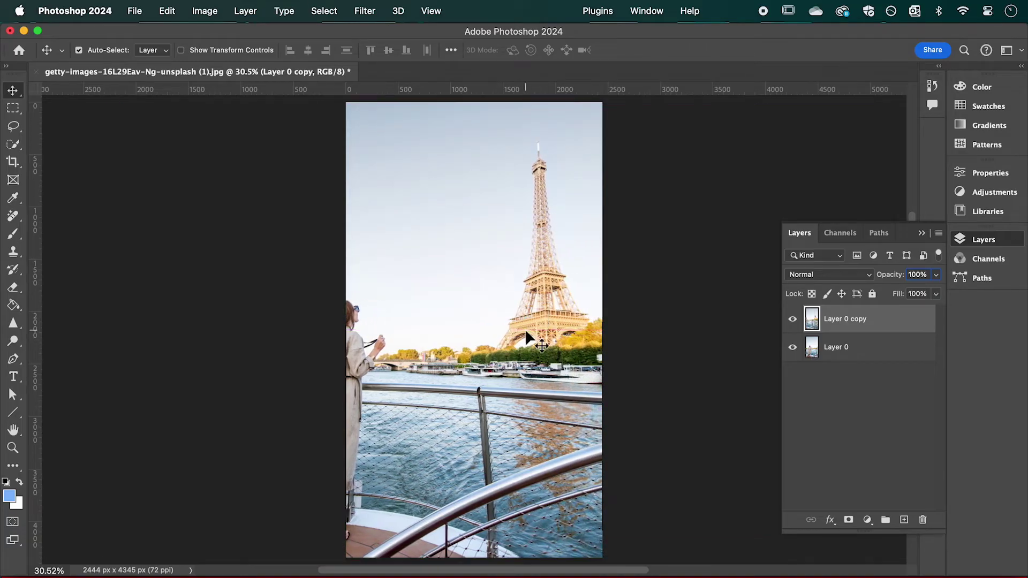
- Lasso around the Eiffel Tower and add a layer mask to the shifted copy
left_click(14, 126)
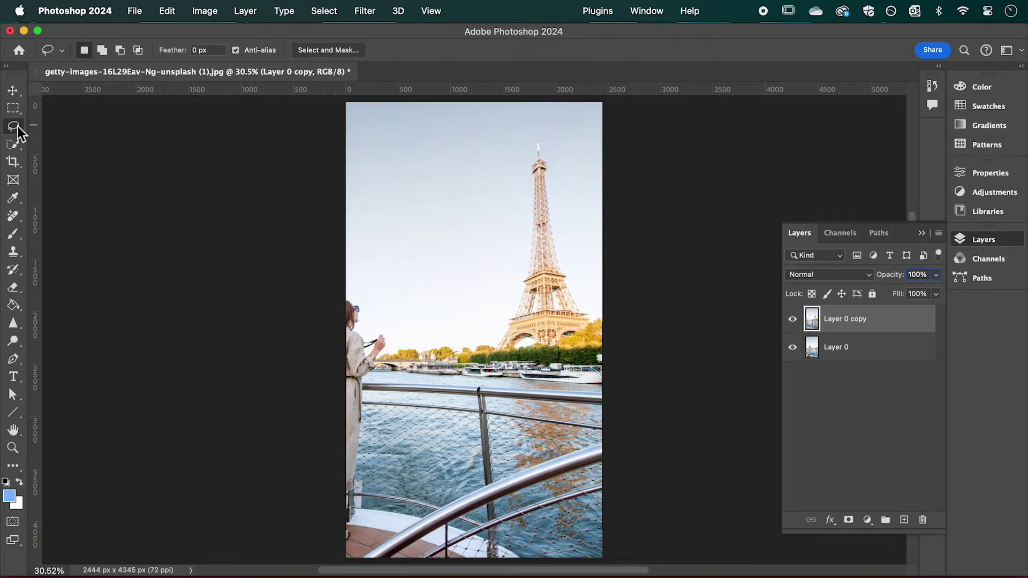
mouse_move(496, 282)
left_mouse_down()
mouse_move(609, 378)
mouse_move(619, 206)
mouse_move(568, 130)
mouse_move(509, 184)
mouse_move(497, 283)
left_mouse_up()
left_click(849, 520)
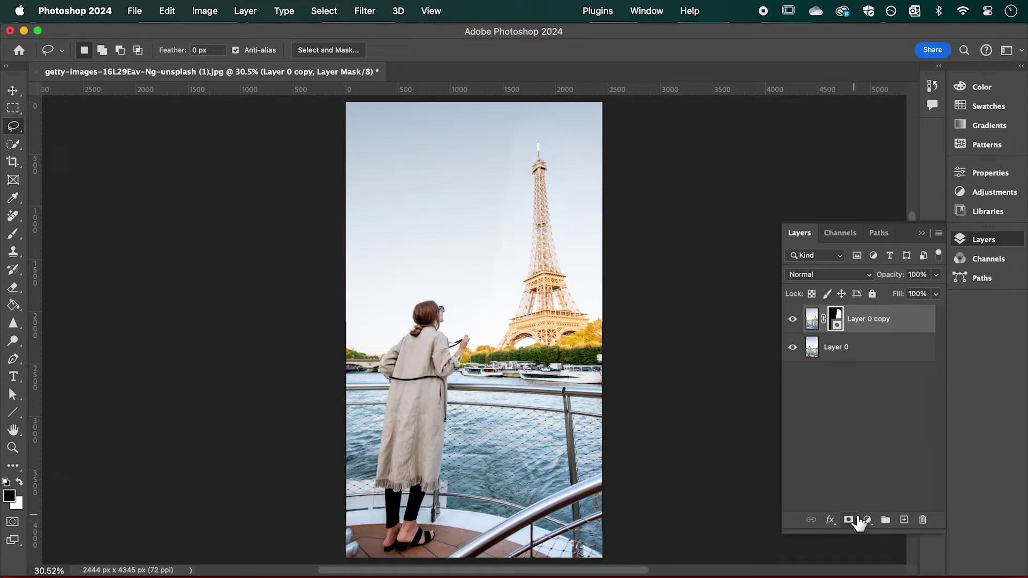
key("z")
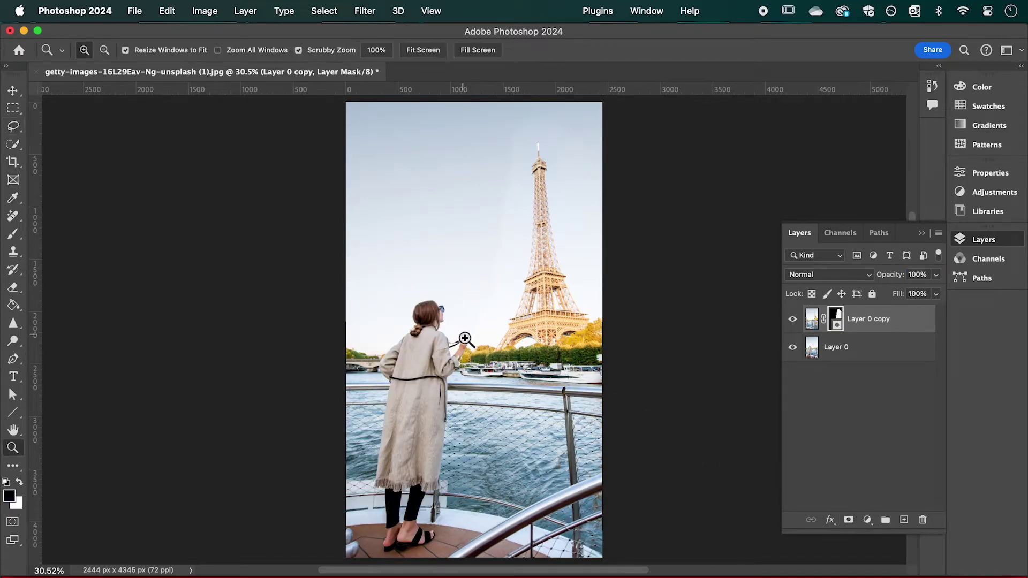
left_click_drag(459, 345, 542, 313)
- Brush the mask near the woman's hand and arm so the seam blends cleanly
key("l")
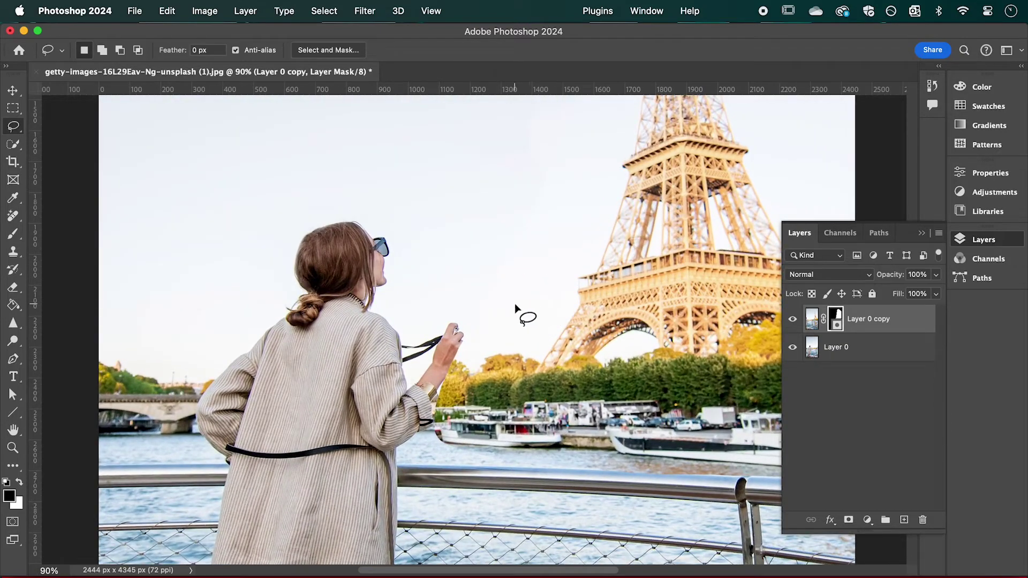
left_click(13, 234)
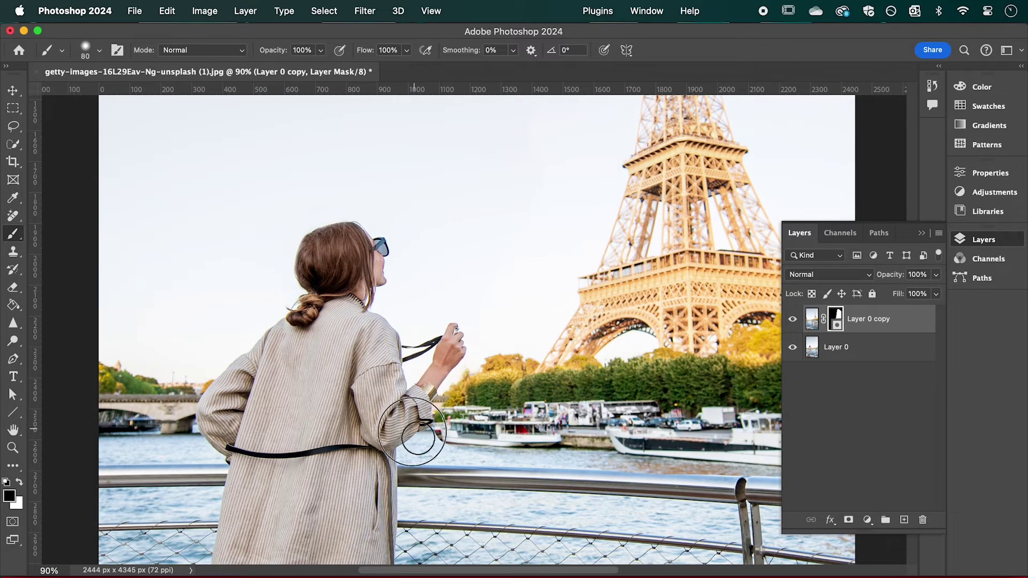
key("super+0")
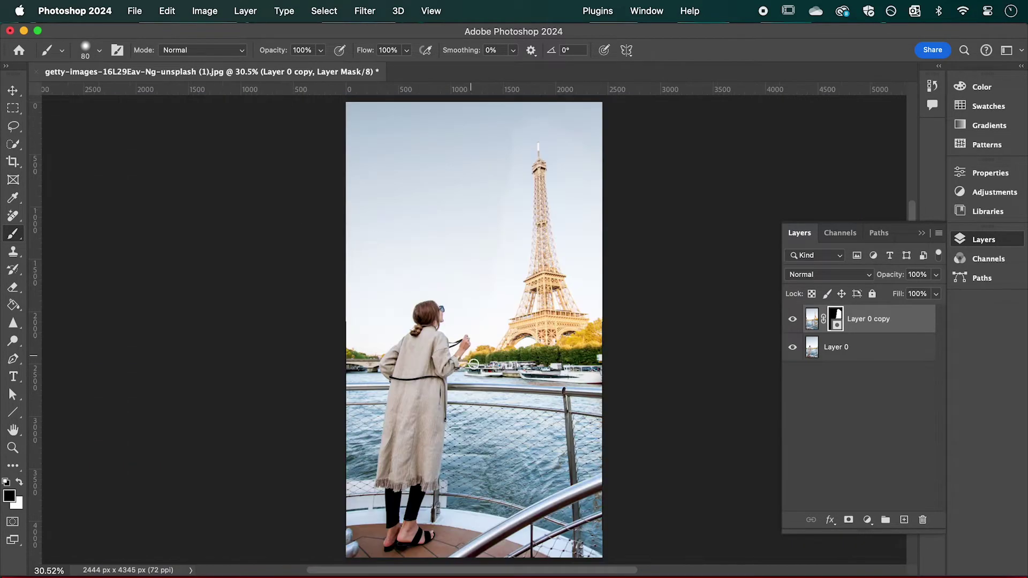
key("v")
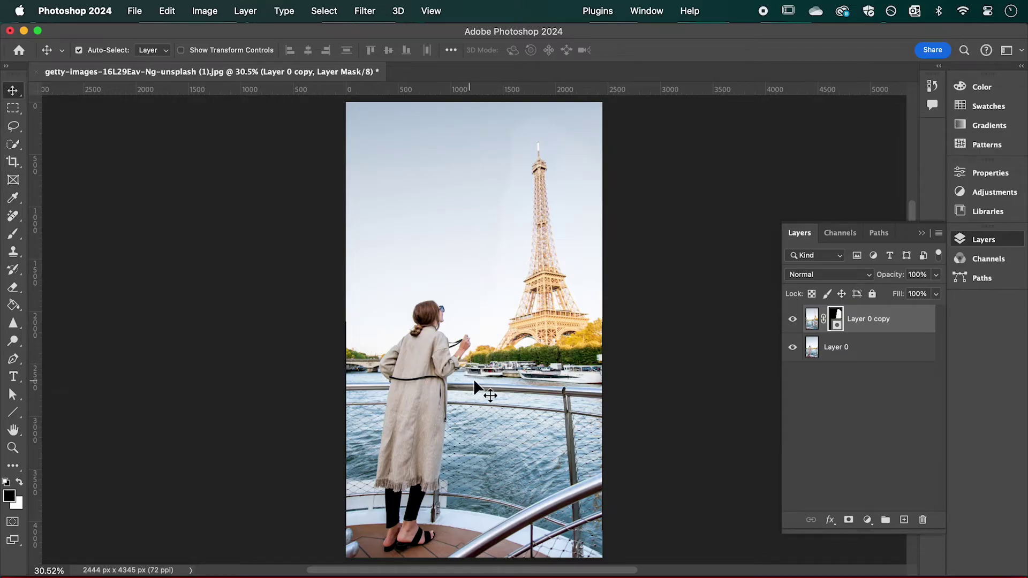
- Lasso the sky around the upper half of the Eiffel Tower
left_click(11, 127)
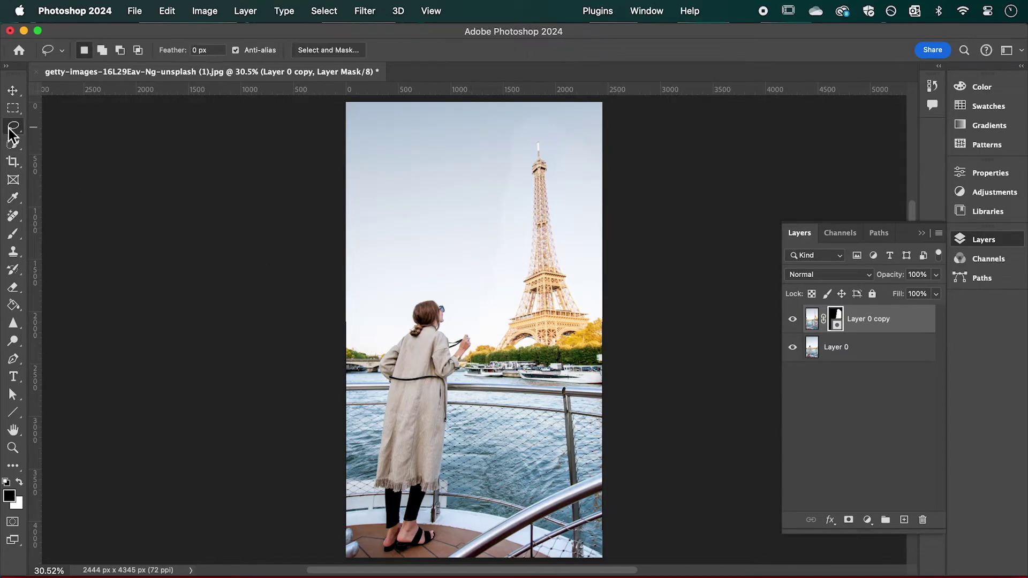
left_click_drag(606, 191, 512, 233)
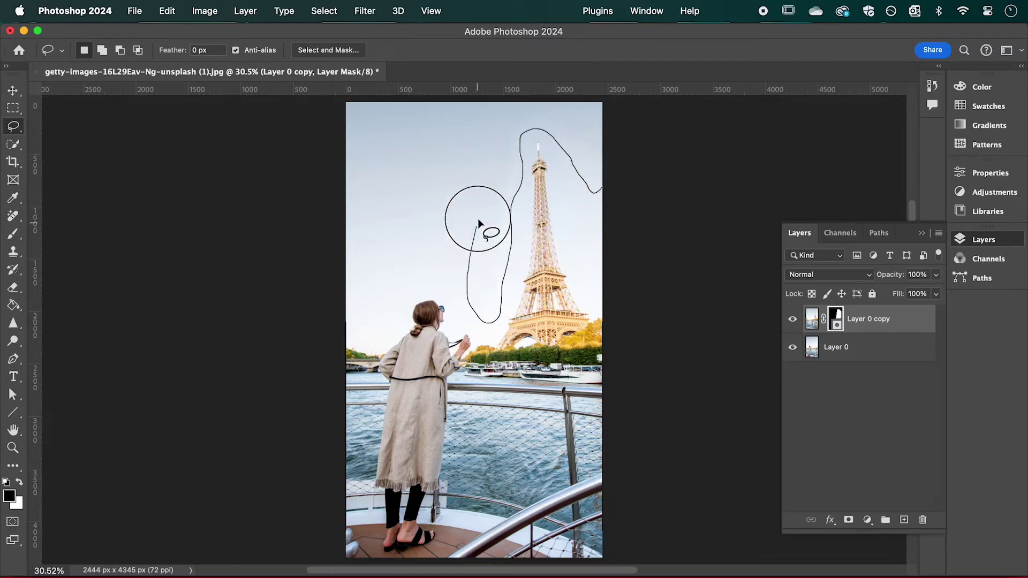
left_click_drag(557, 107, 604, 153)
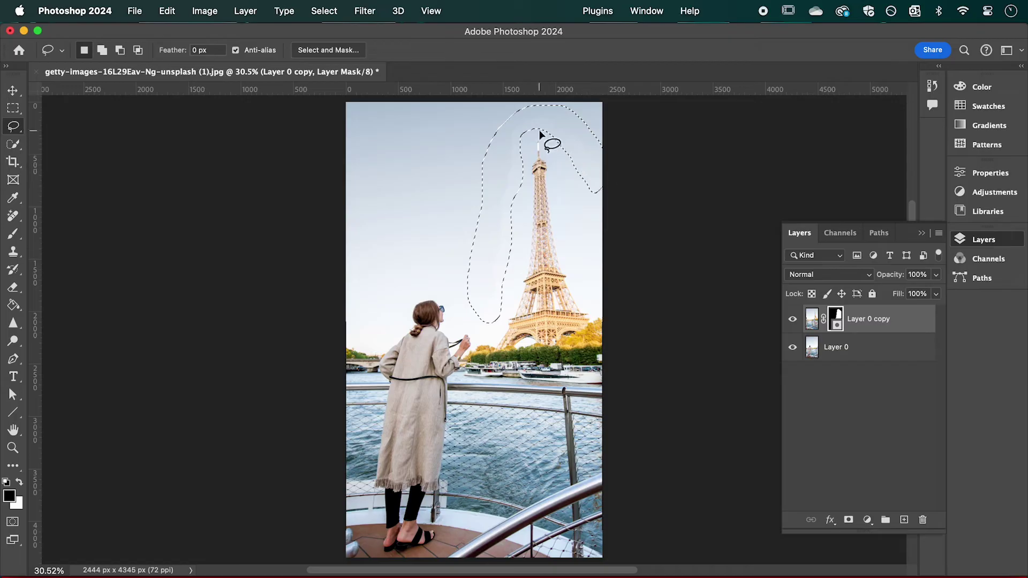
- Generative Fill the sky selection without a prompt and keep the third variation
left_click(647, 11)
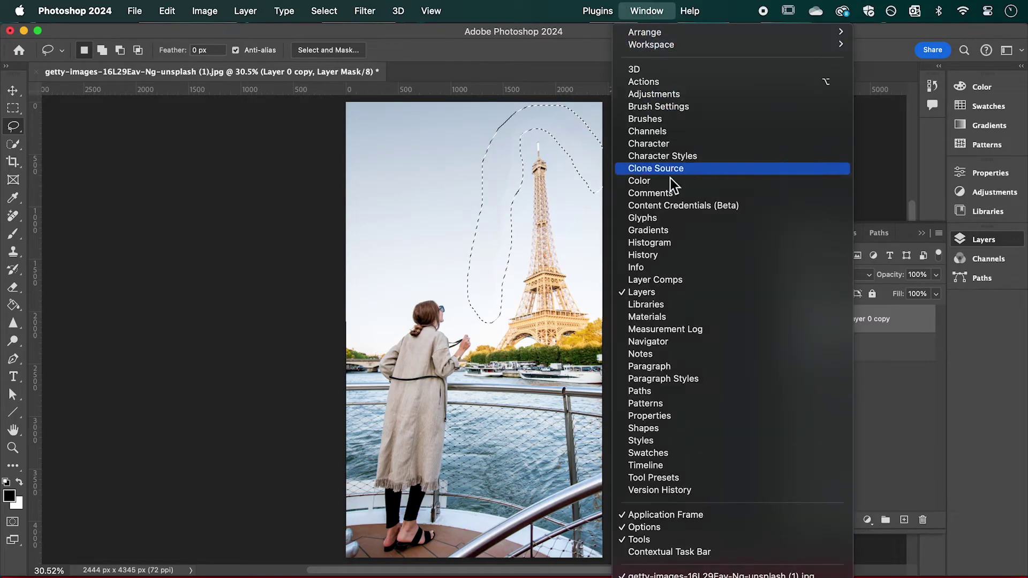
left_click(654, 553)
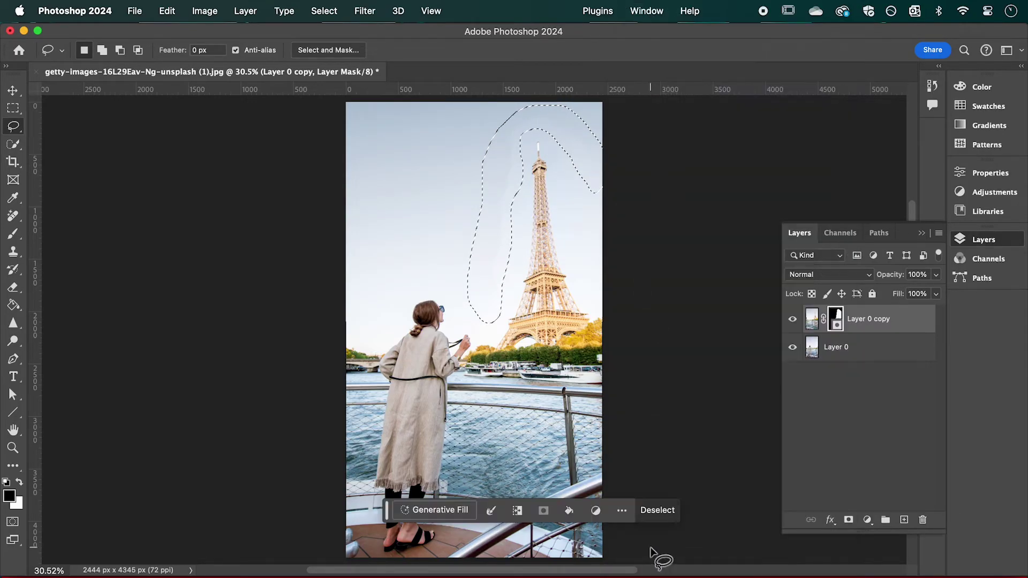
left_click(461, 513)
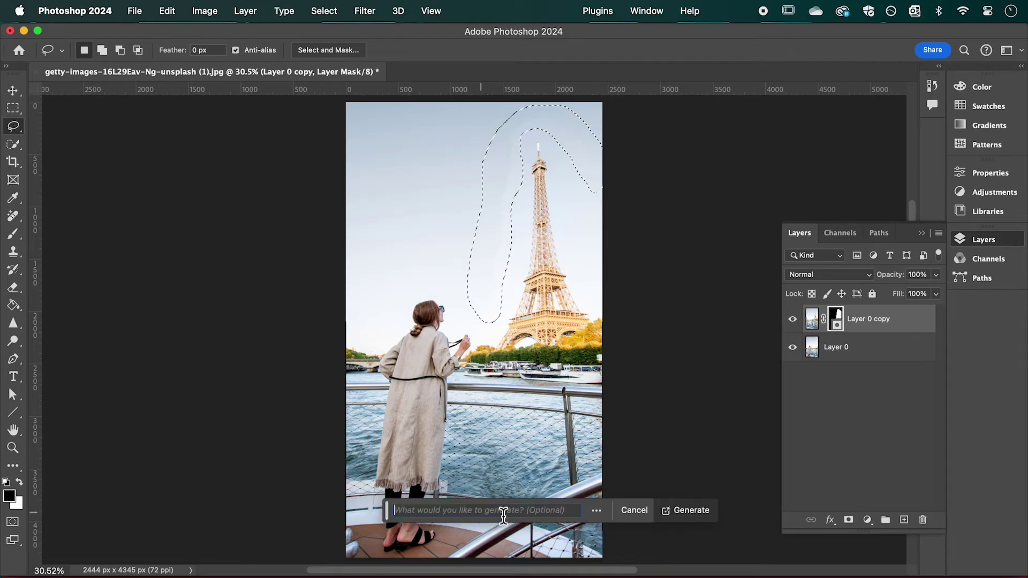
left_click(677, 510)
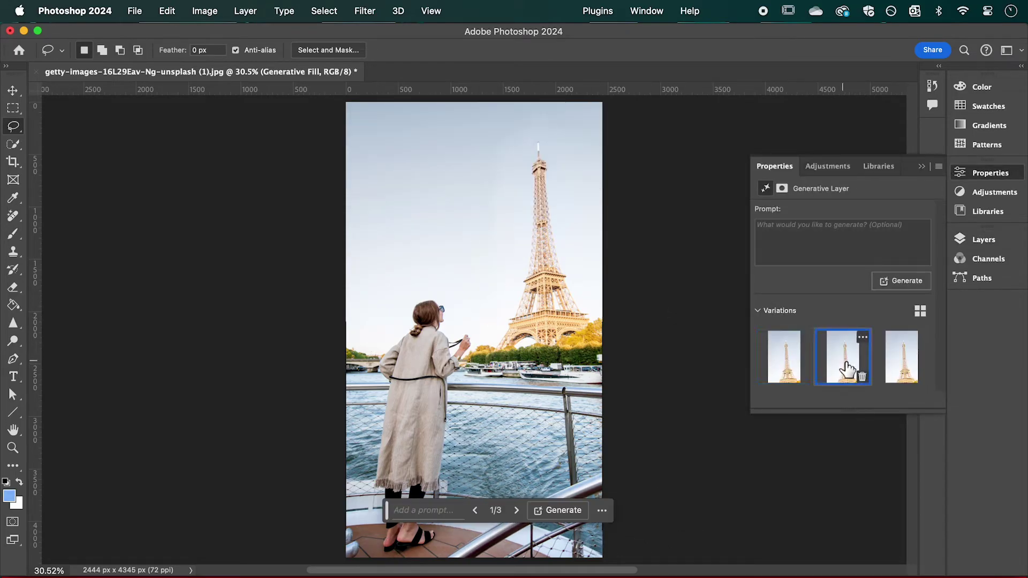
left_click(893, 366)
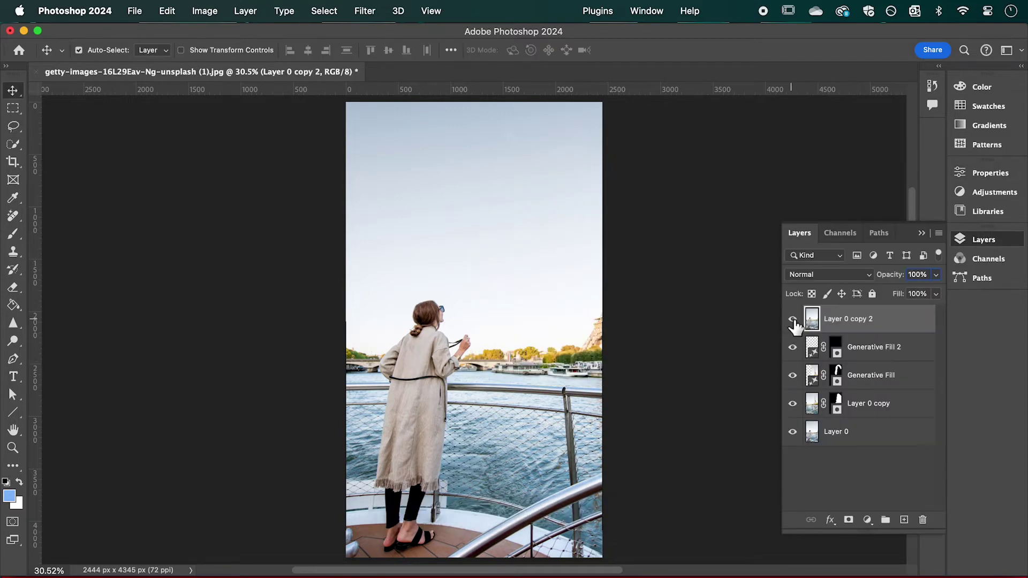
- Hide Layer 0 copy 2 so the Eiffel Tower shows again
left_click(793, 320)
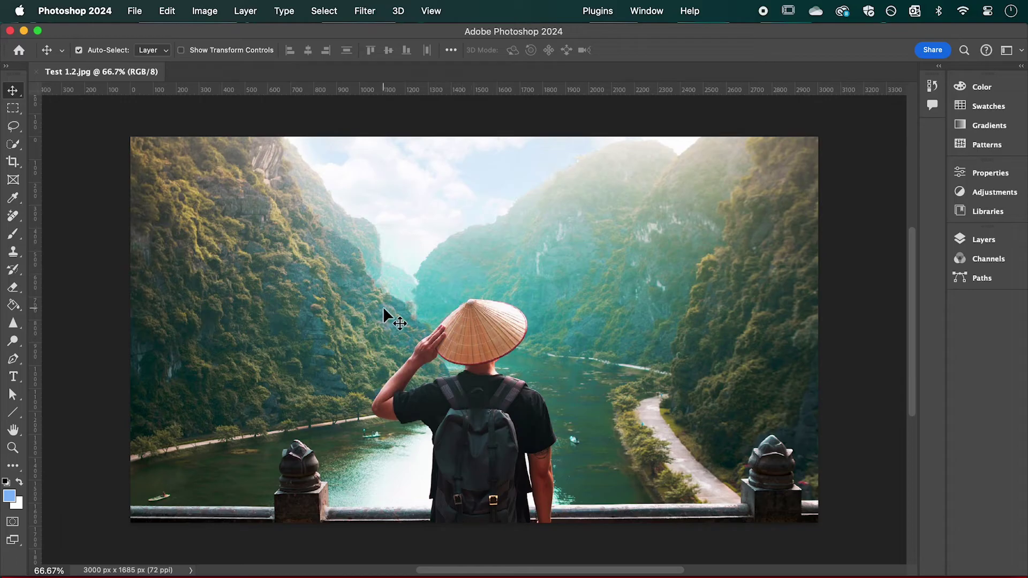
- Crop the river-valley photo to a 9:16 portrait around the man in the conical hat
left_click(12, 161)
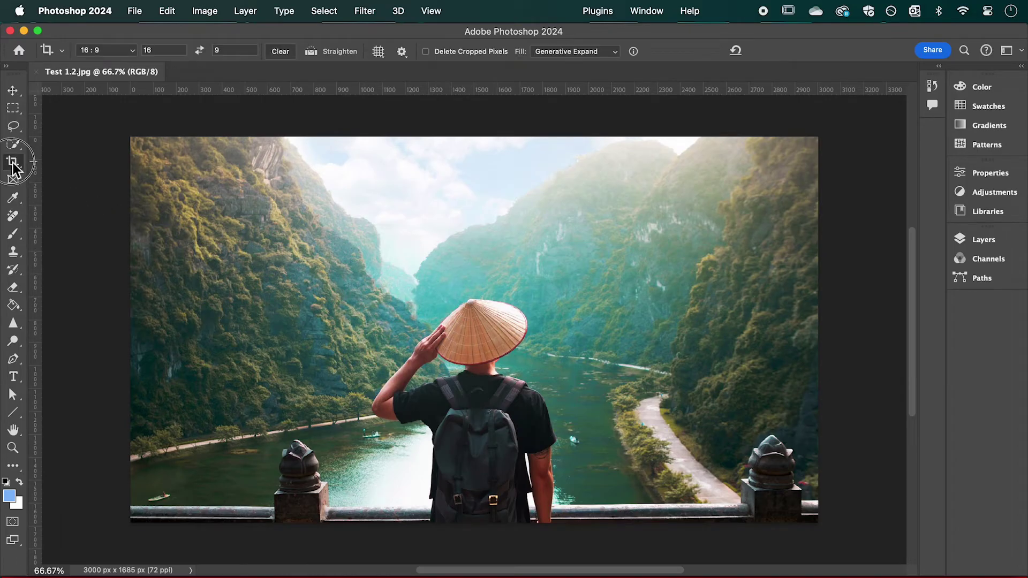
left_click(198, 52)
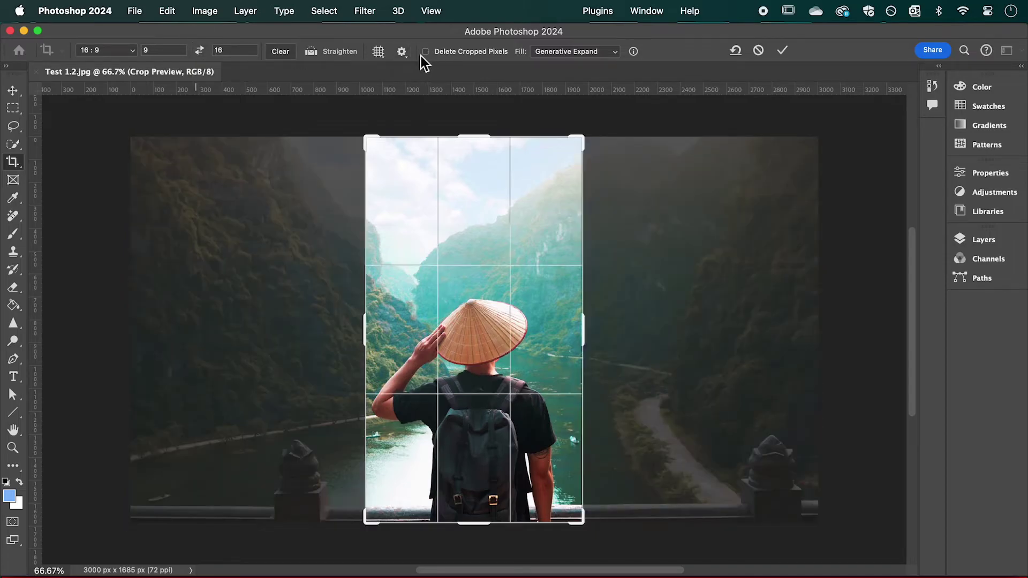
key("Return")
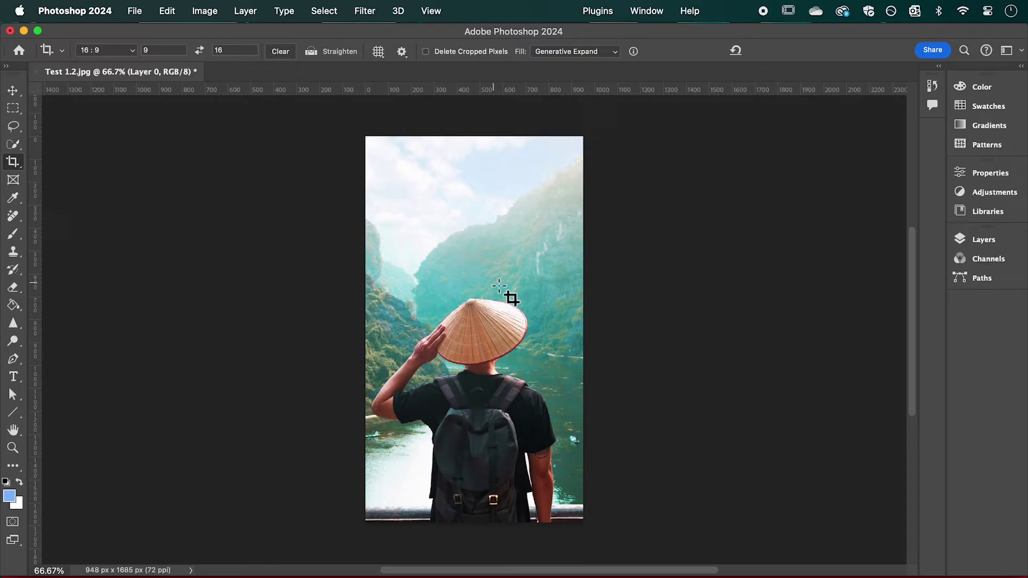
key("v")
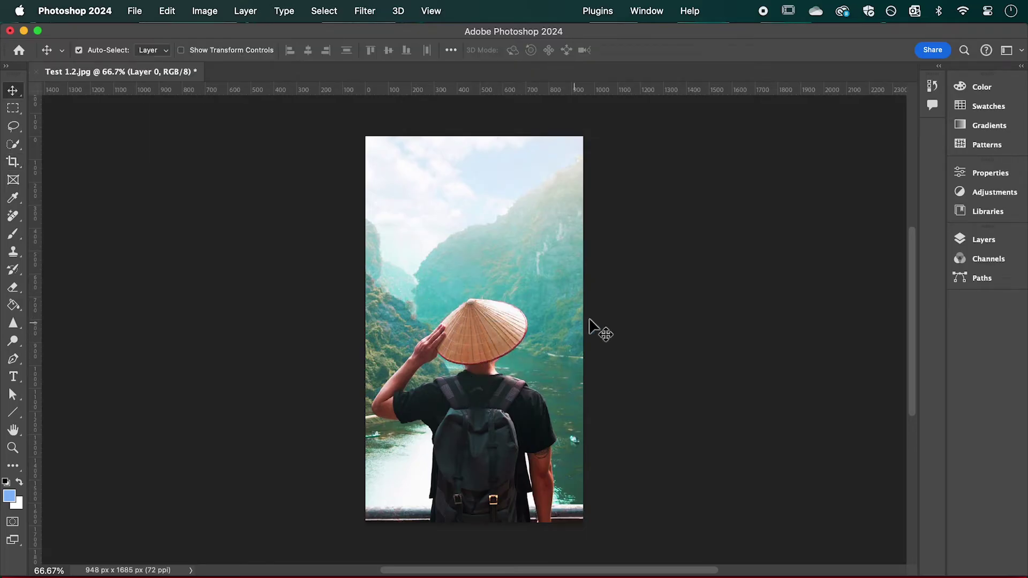
- Scale the landscape layer to about 76% and centre it, leaving transparent space on top
left_click(966, 240)
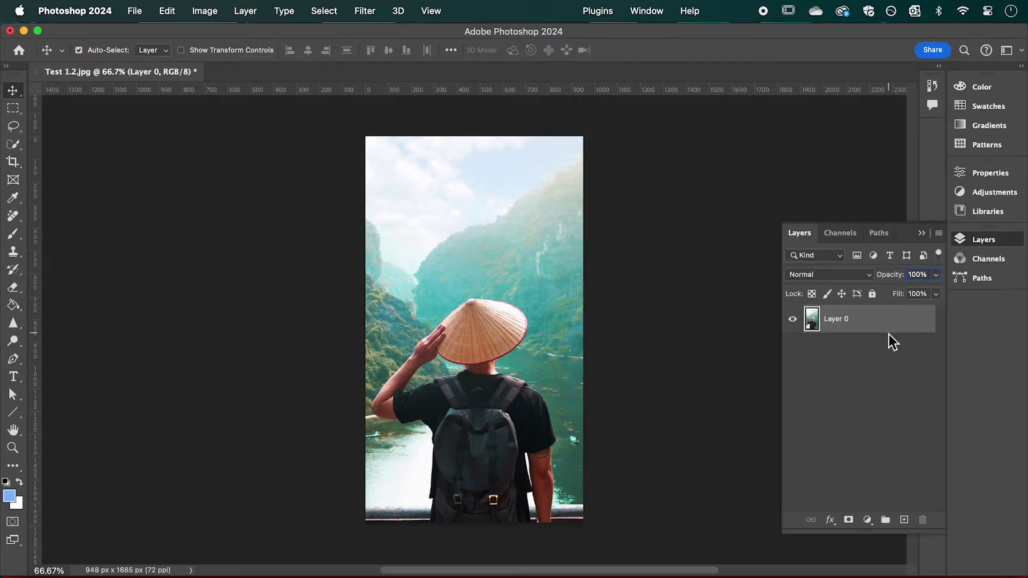
key("super+t")
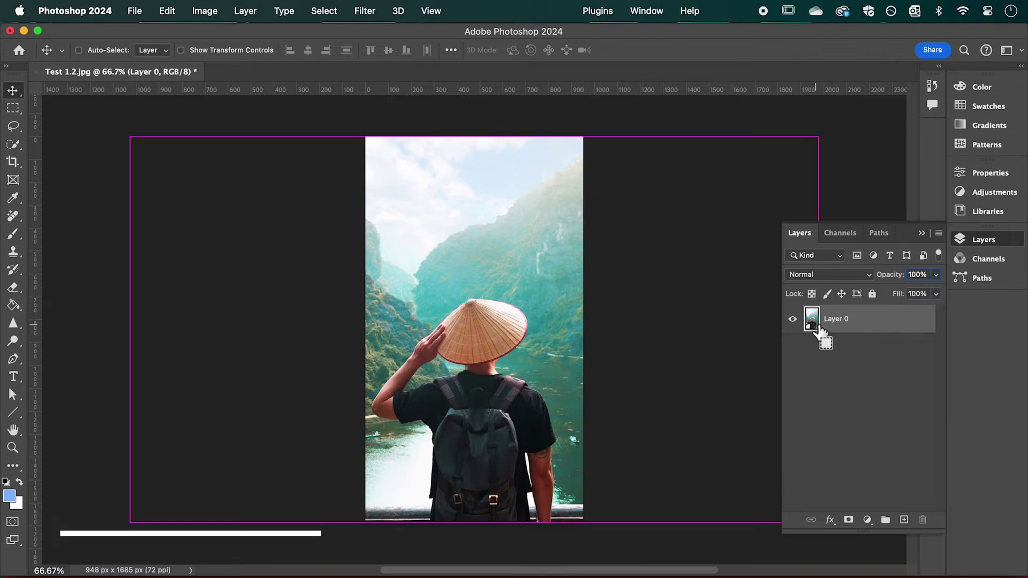
key("super+t")
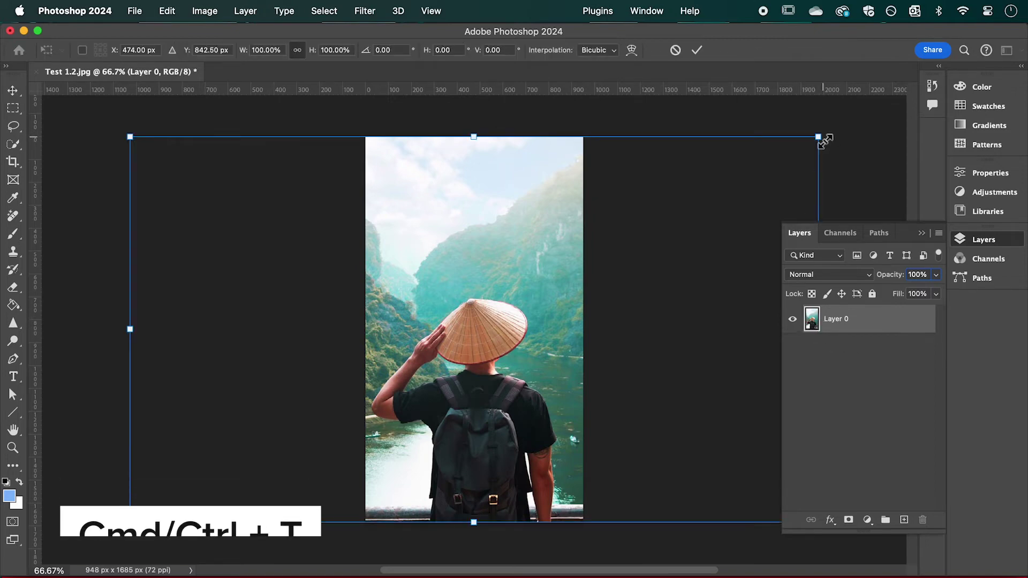
left_click_drag(818, 137, 653, 231)
left_click_drag(480, 327, 560, 333)
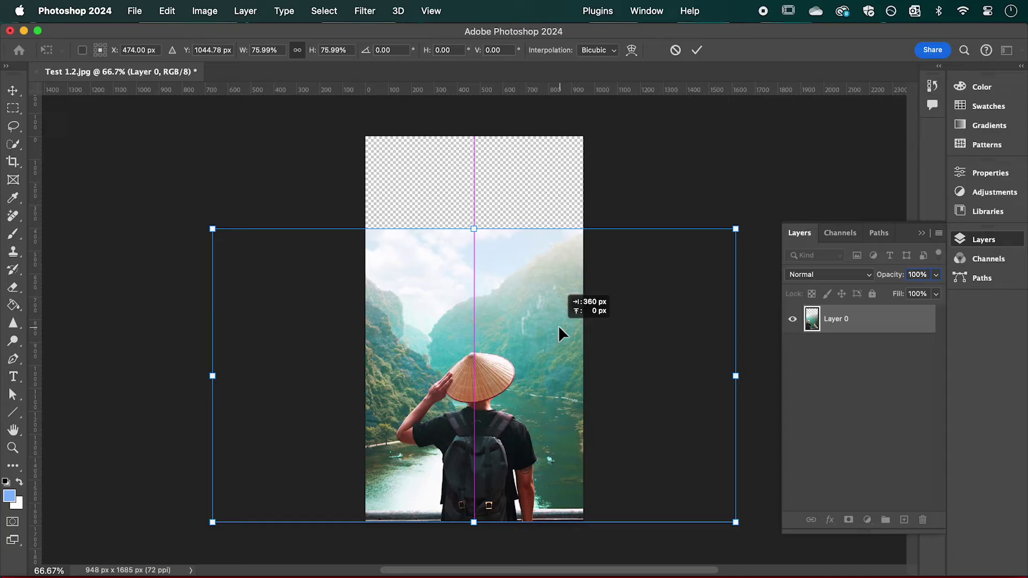
key("Return")
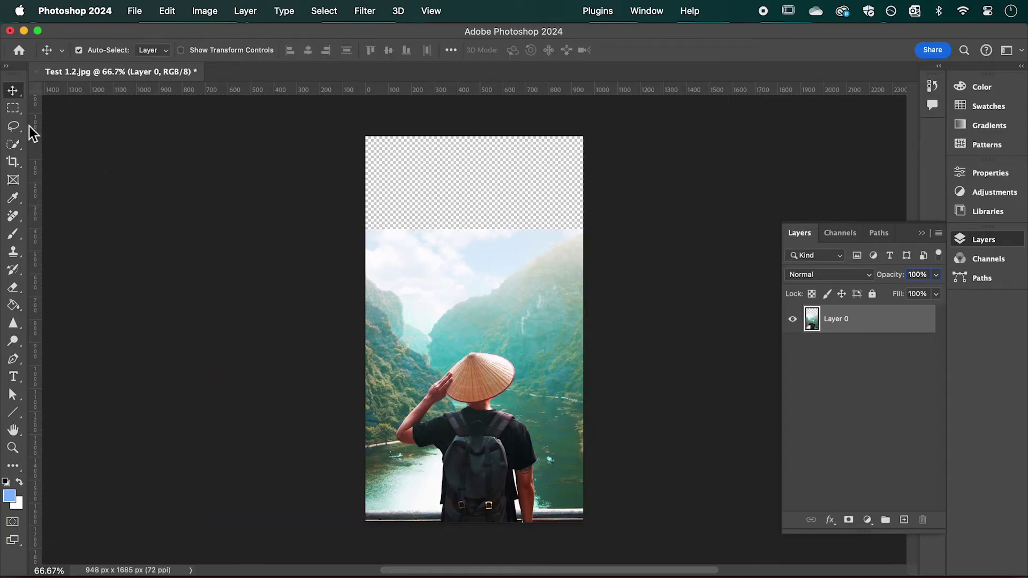
- Marquee-select the empty full-width top band and enable the Contextual Task Bar
left_click(16, 108)
left_click_drag(367, 126, 480, 188)
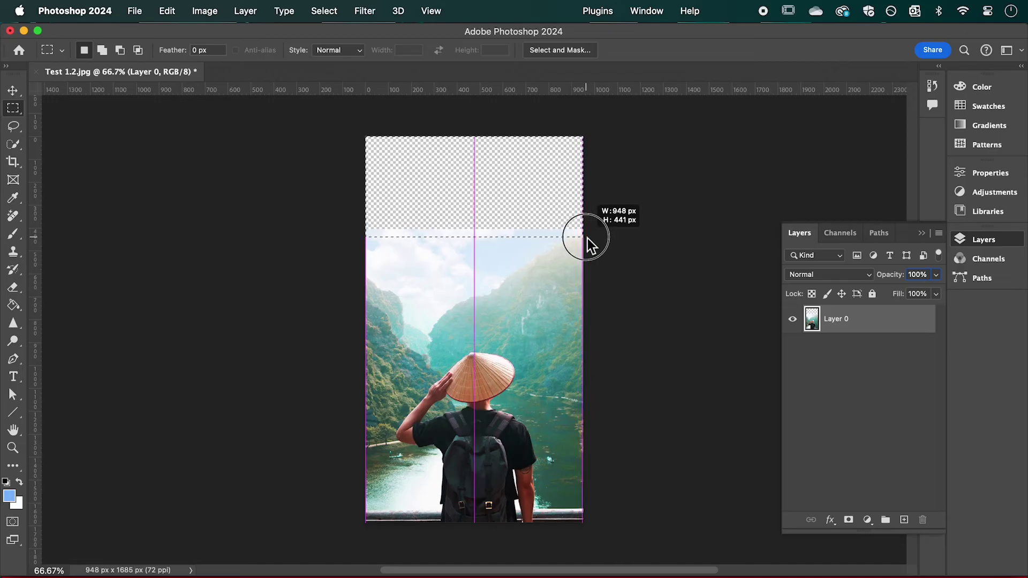
left_click_drag(479, 189, 589, 243)
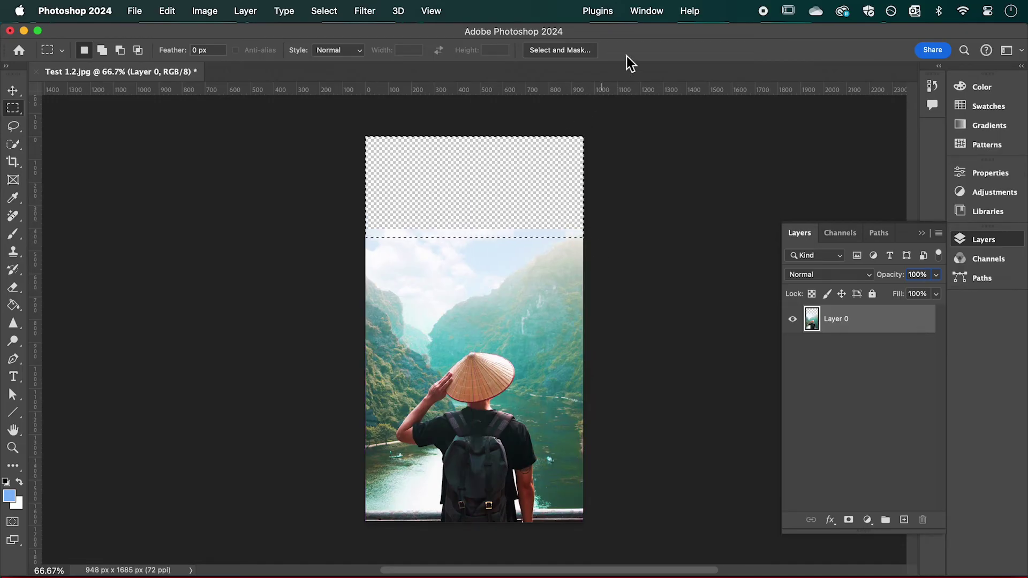
left_click(649, 18)
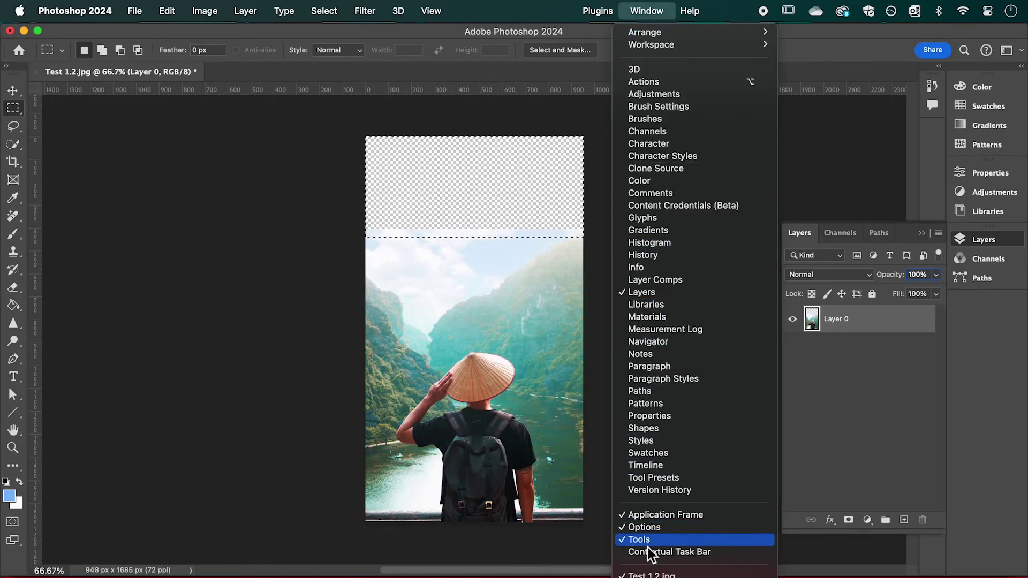
left_click(649, 553)
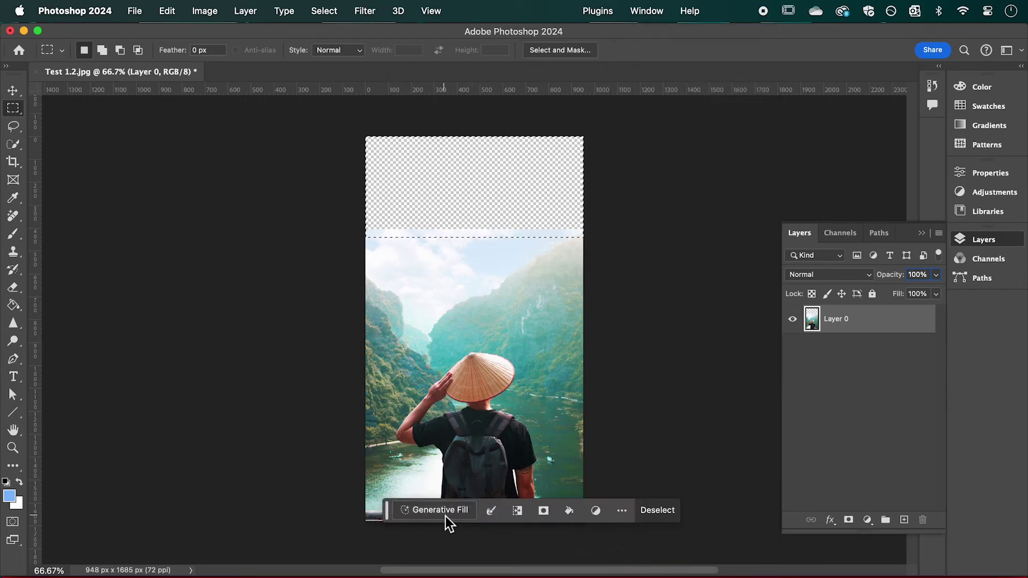
- Generative Fill the selected top band with cloudy sky, then return to the Layers panel
left_click(445, 514)
left_click(685, 510)
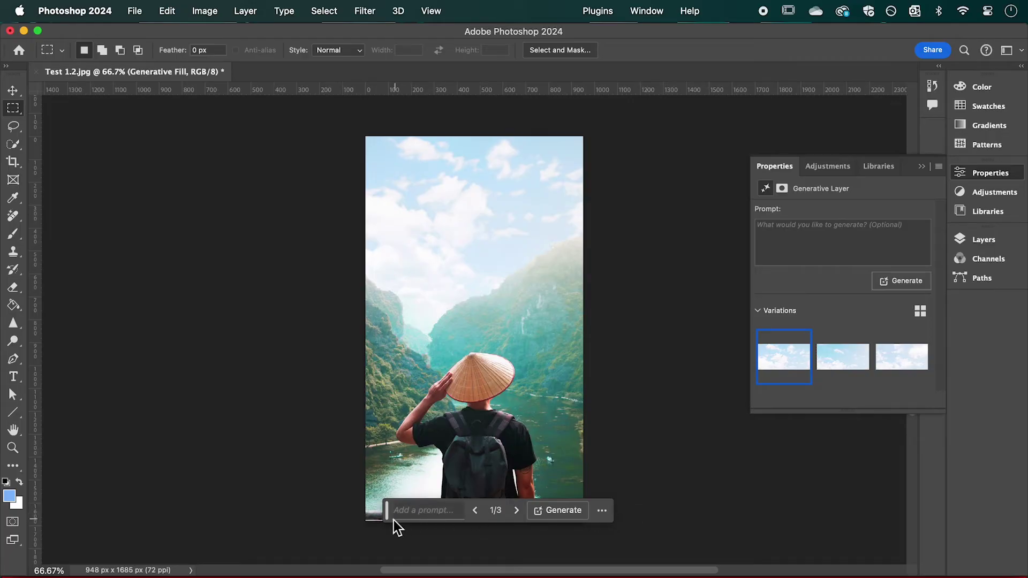
left_click_drag(390, 518, 372, 547)
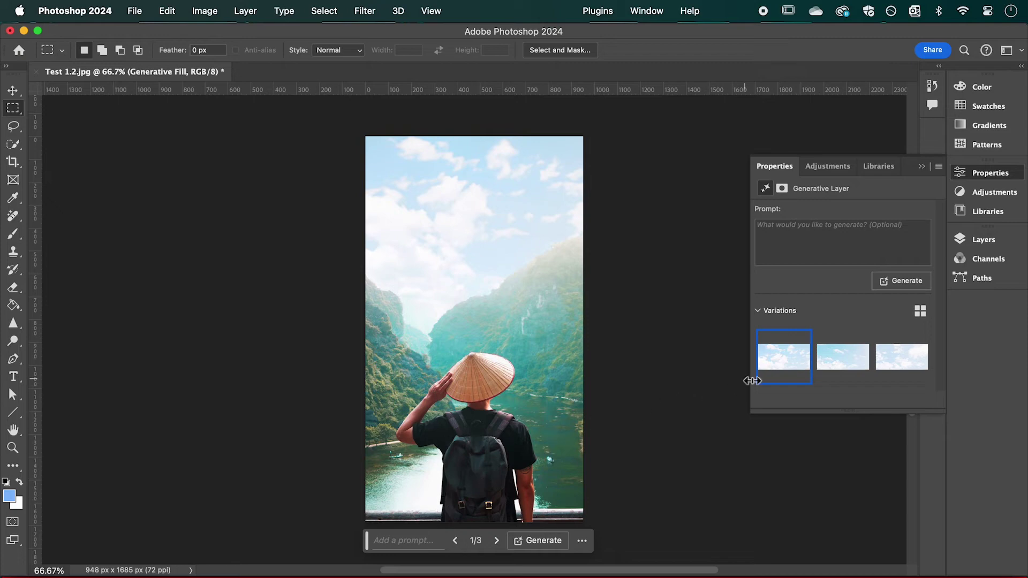
left_click(999, 241)
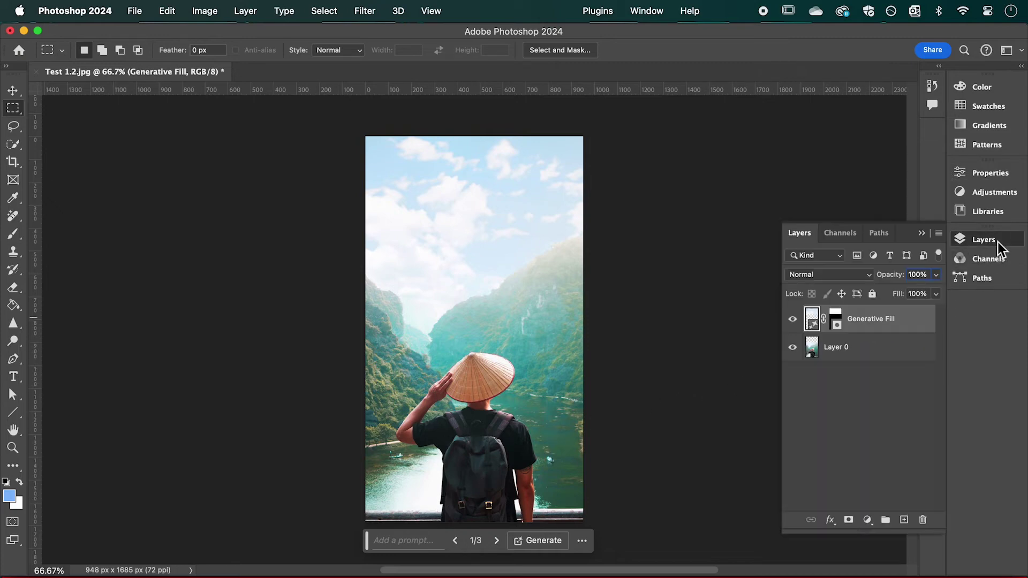
- Duplicate Layer 0 and shift the copy right so a fence post shows
left_click(857, 357)
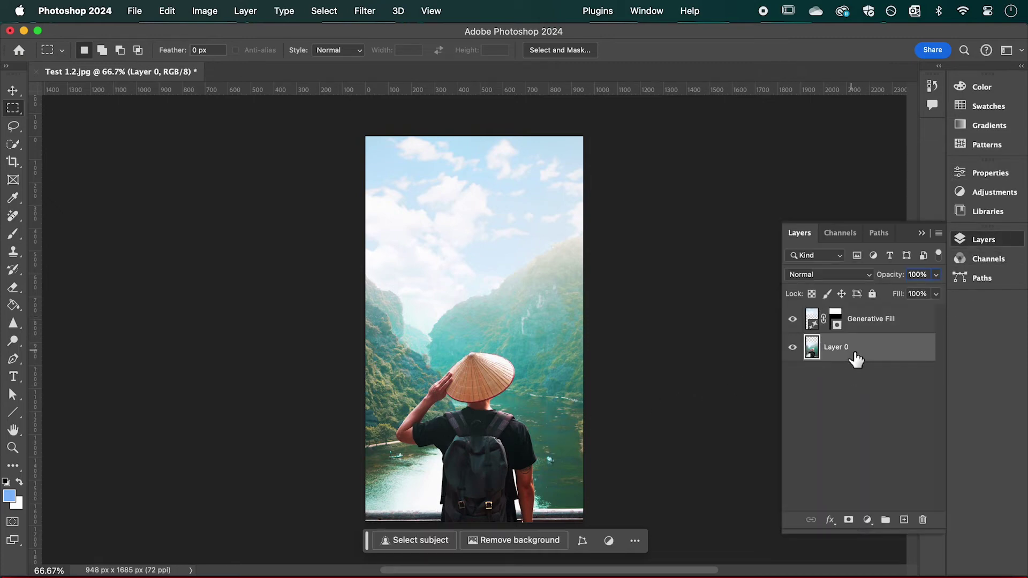
key("super+j")
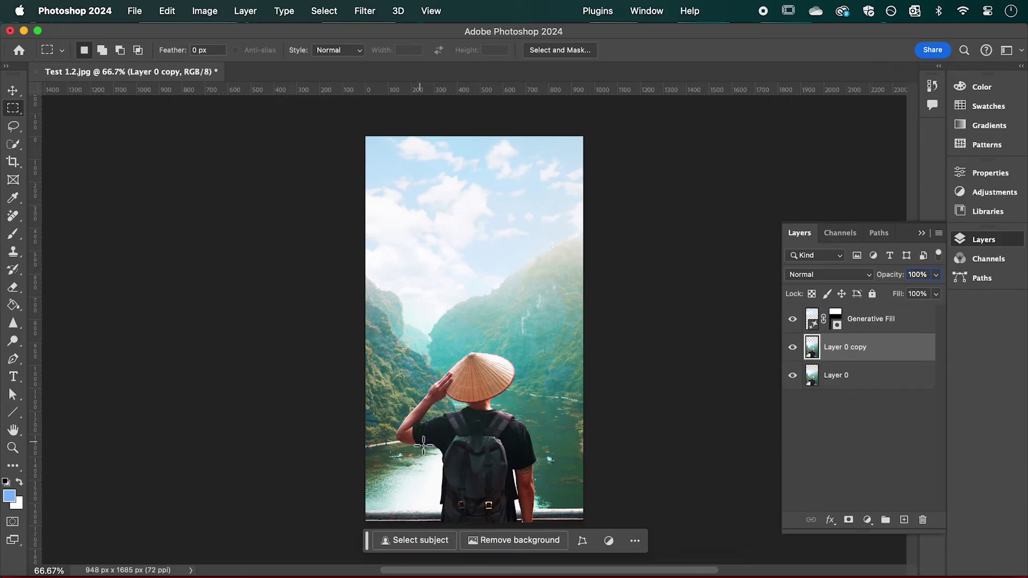
key("v")
left_click_drag(395, 464, 448, 474)
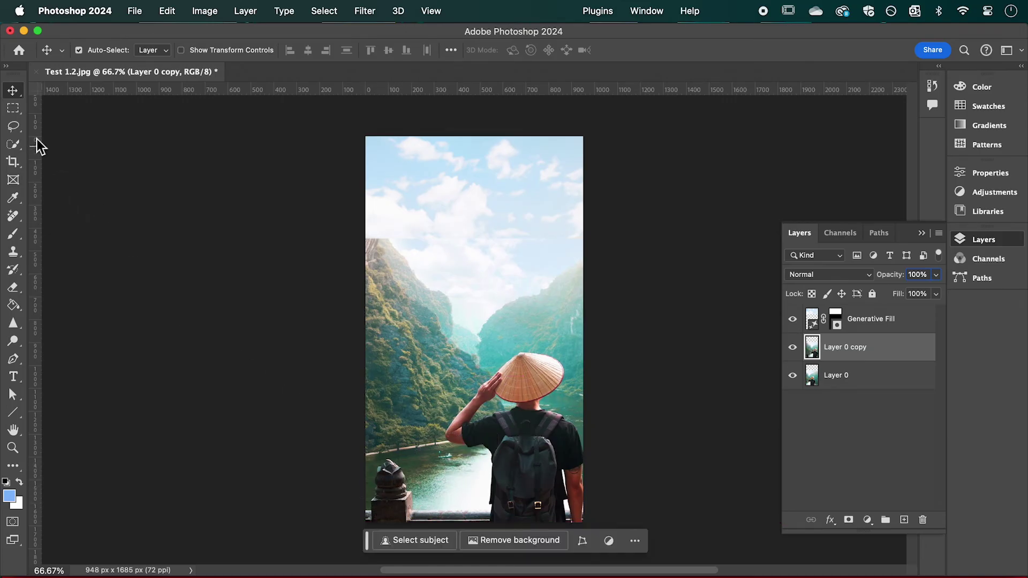
- Lasso the bottom-left fence post and mask the copy to just that post
left_click(13, 125)
left_click_drag(362, 528, 446, 524)
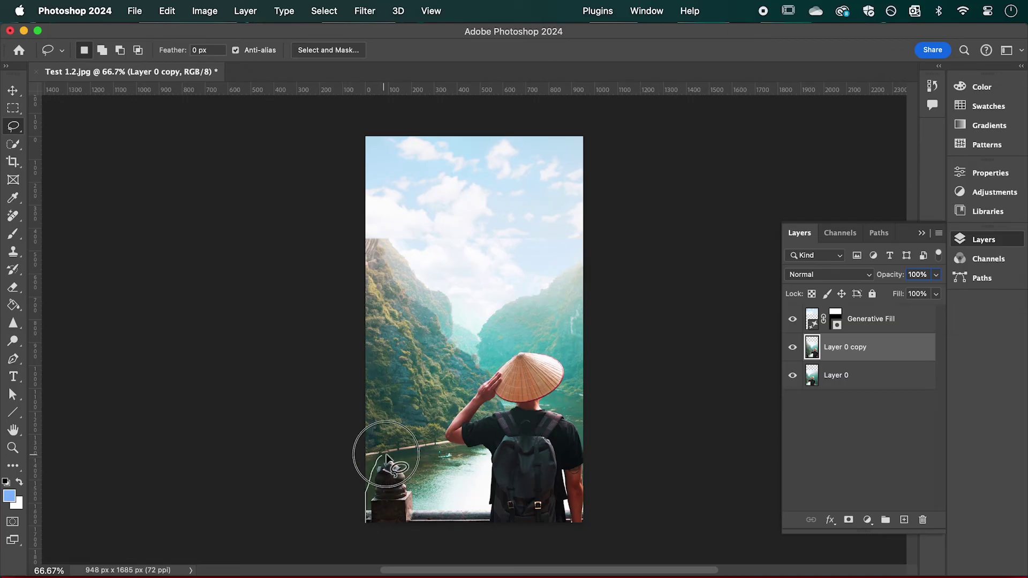
left_click_drag(446, 523, 385, 539)
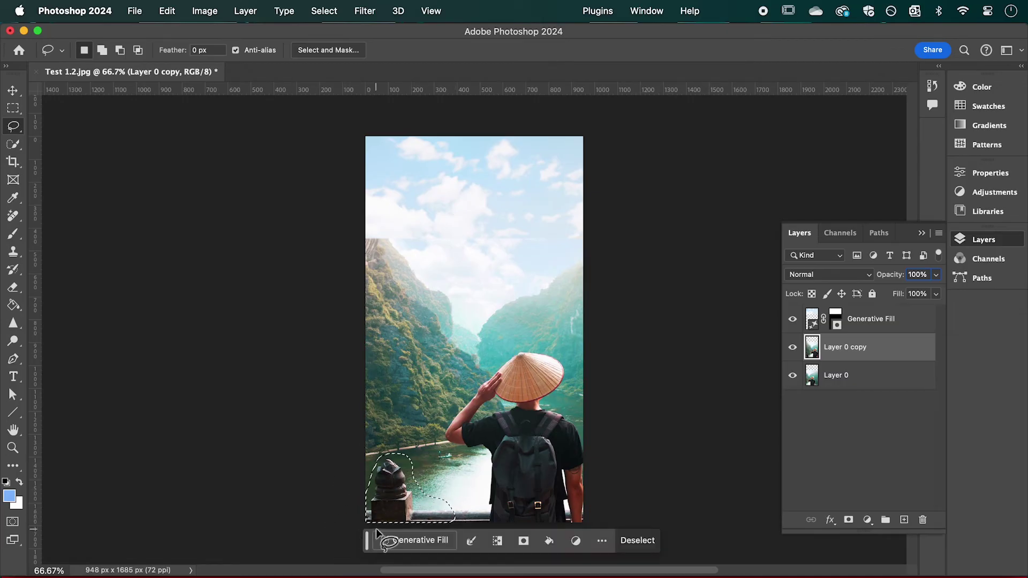
left_click(849, 520)
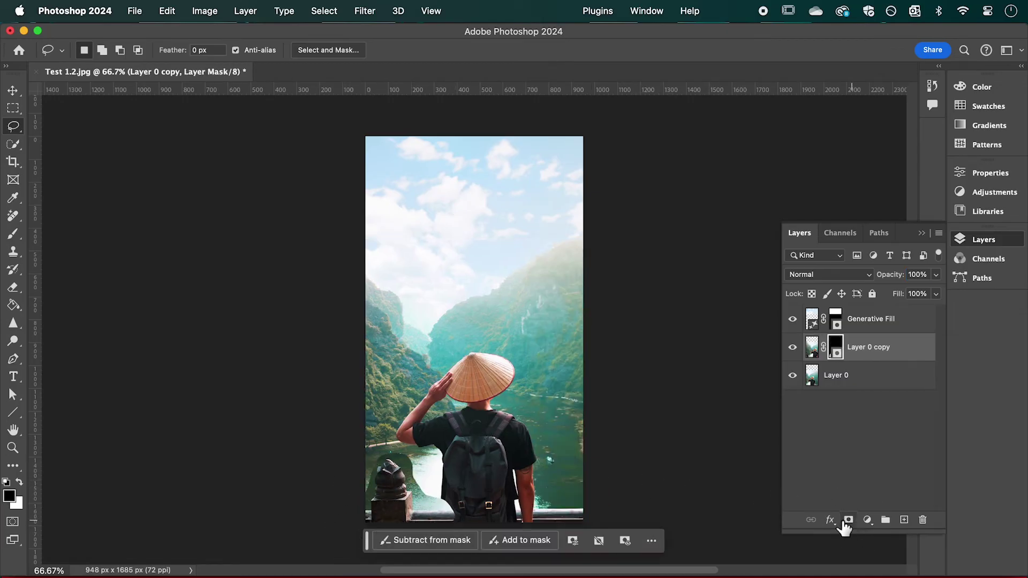
- Zoom in, lasso the seam around the fence post, and Generative Fill it to blend
key("z")
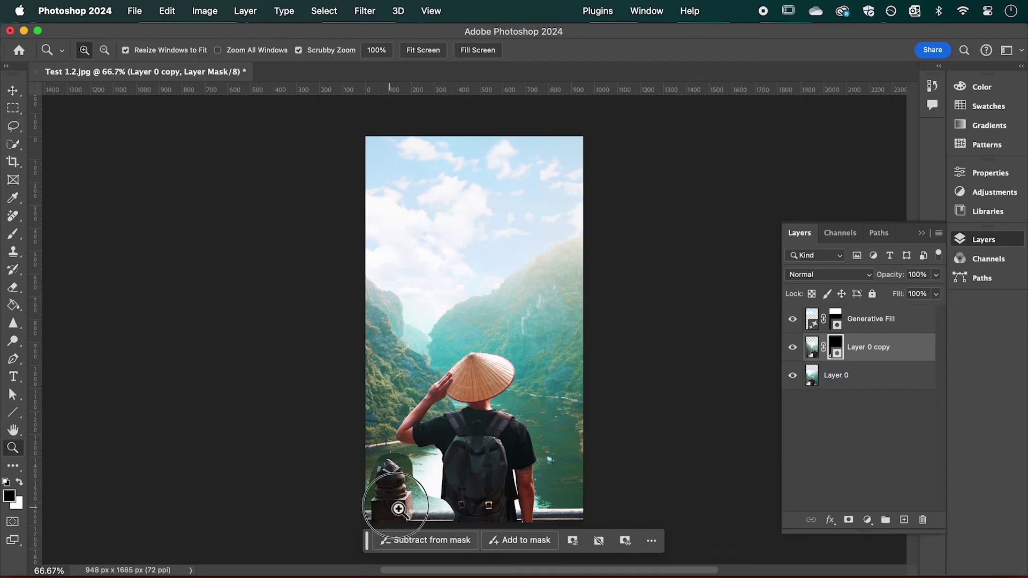
mouse_move(399, 503)
left_mouse_down()
mouse_move(453, 477)
mouse_move(487, 384)
left_mouse_up()
key("l")
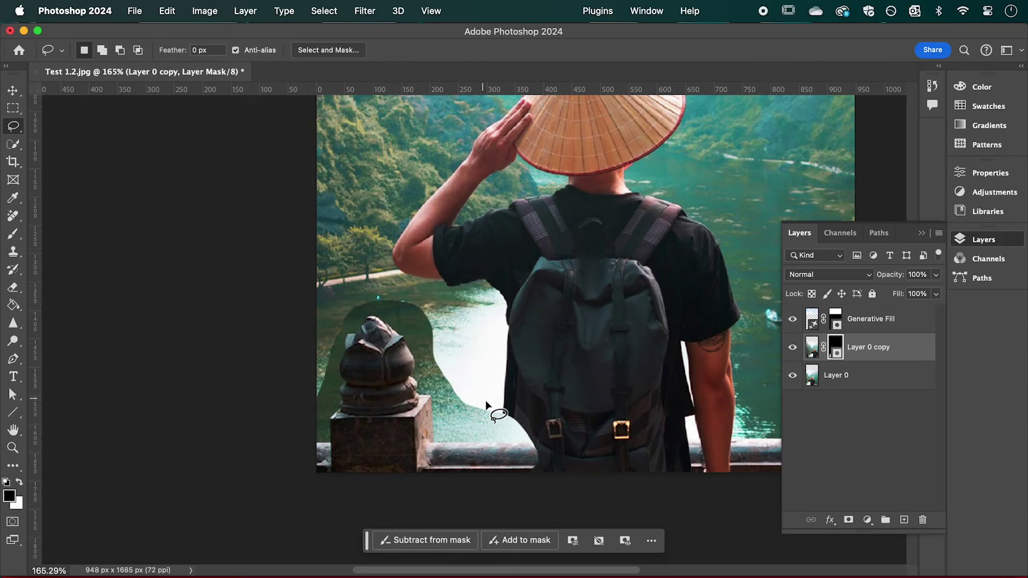
left_click_drag(325, 378, 394, 284)
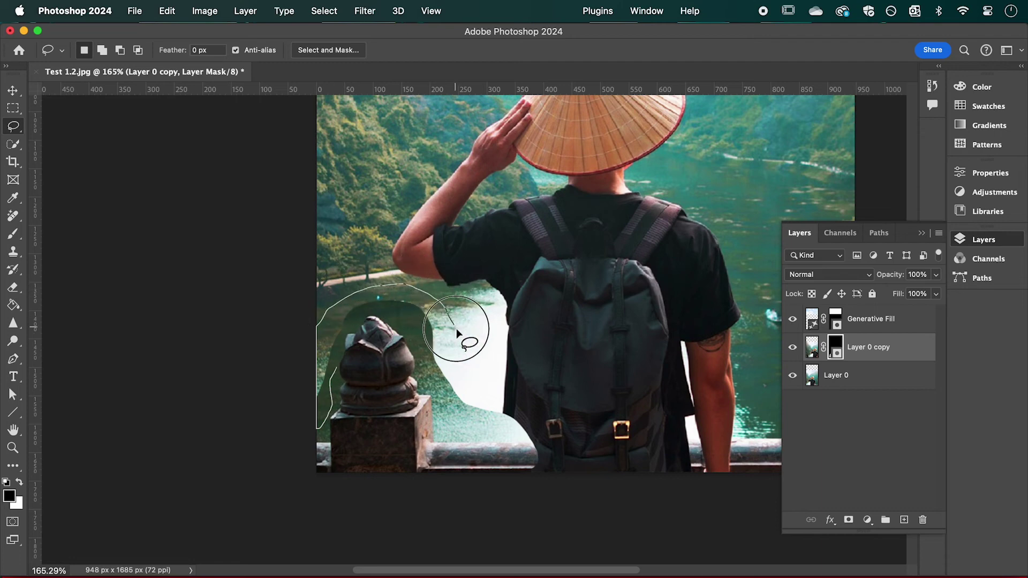
mouse_move(457, 328)
left_mouse_down()
mouse_move(544, 447)
mouse_move(482, 477)
mouse_move(444, 431)
left_mouse_up()
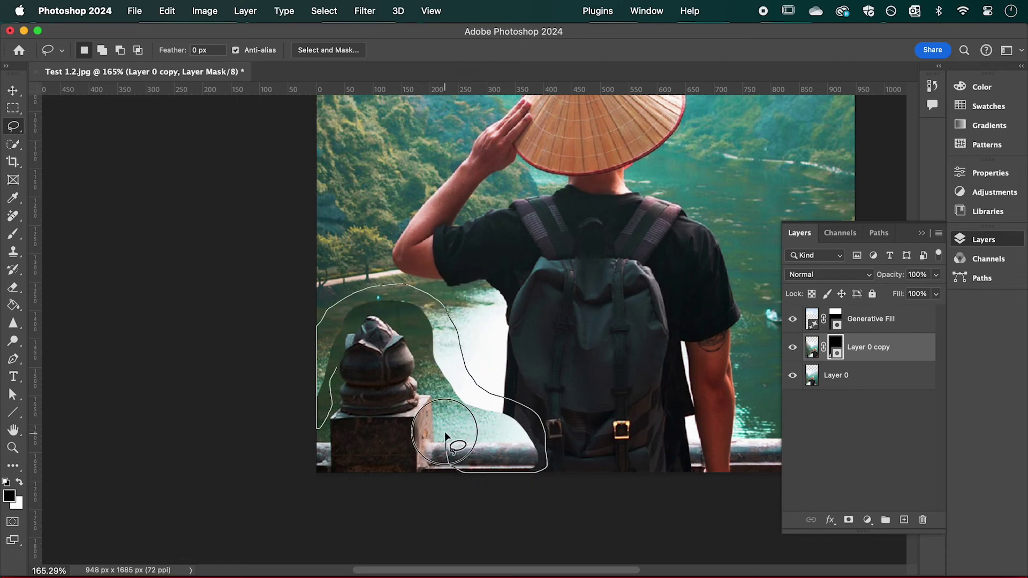
left_click_drag(423, 370, 332, 375)
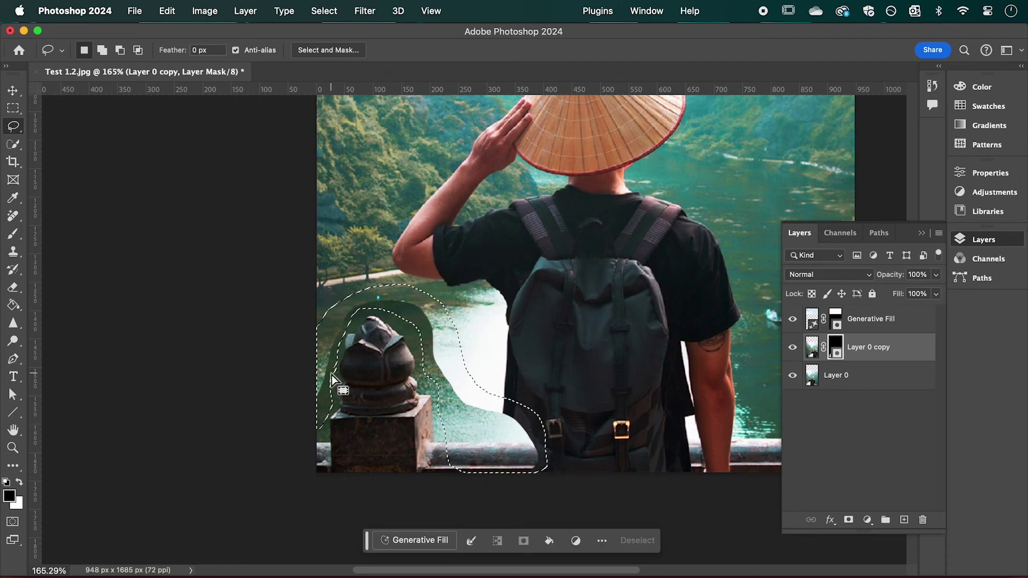
left_click(431, 541)
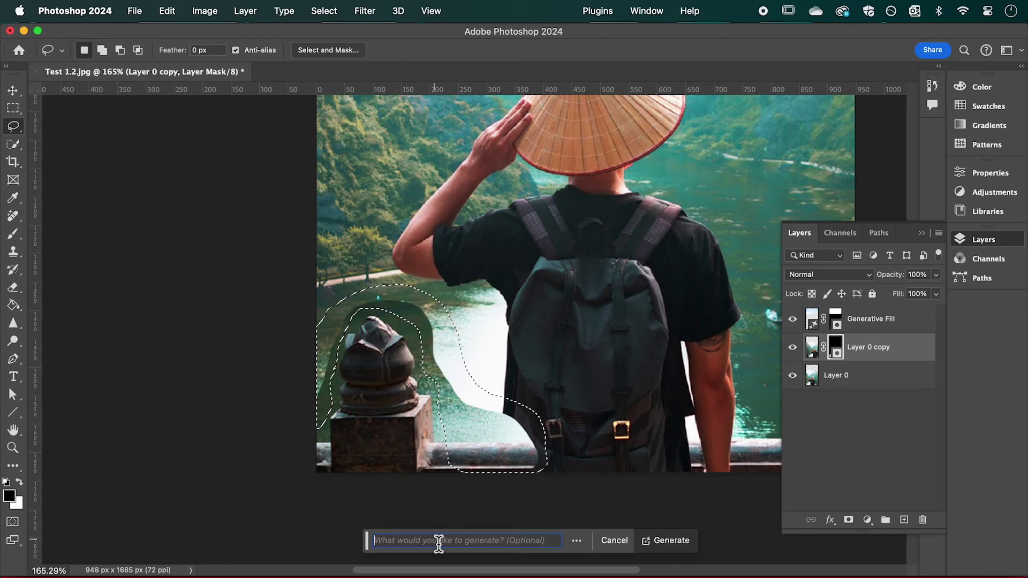
left_click(670, 541)
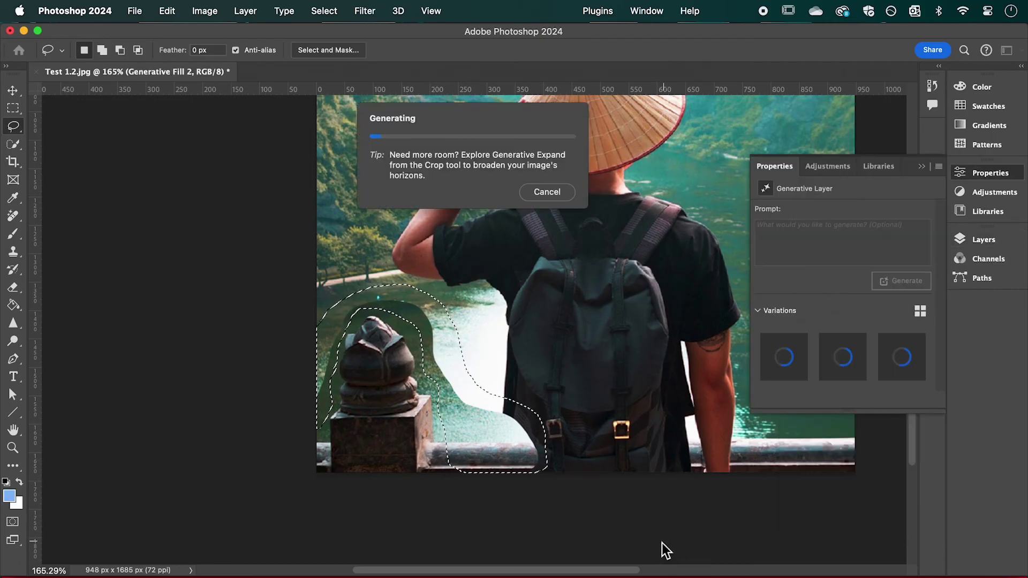